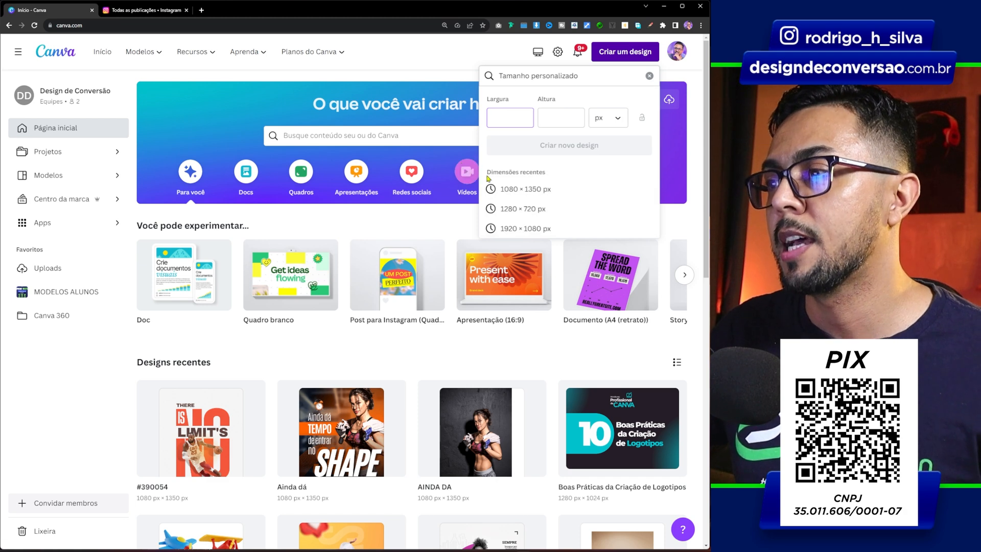
# Create a 1080 × 1350 px design and add a large "NO" text filling most of the page, about size 694
pyautogui.click(522, 191)
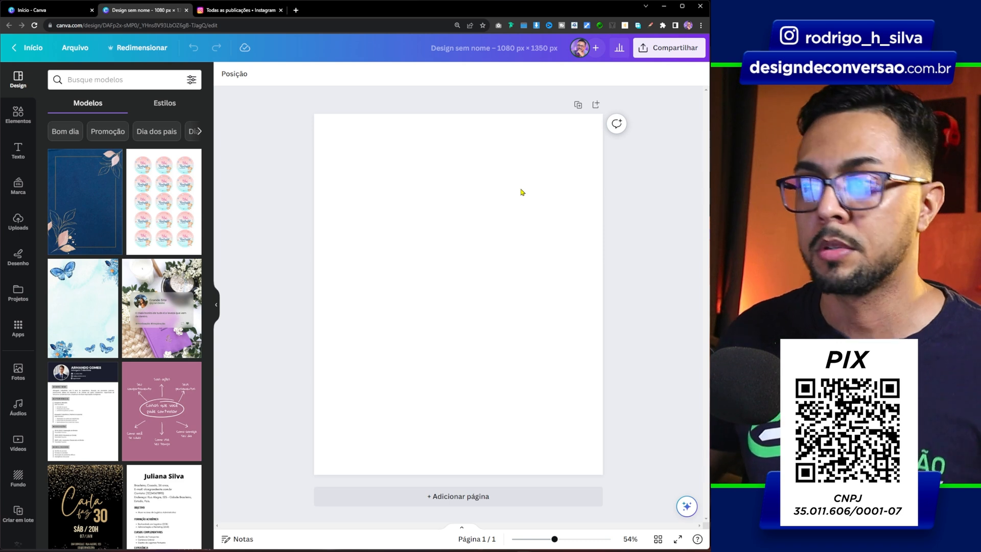
pyautogui.press('t')
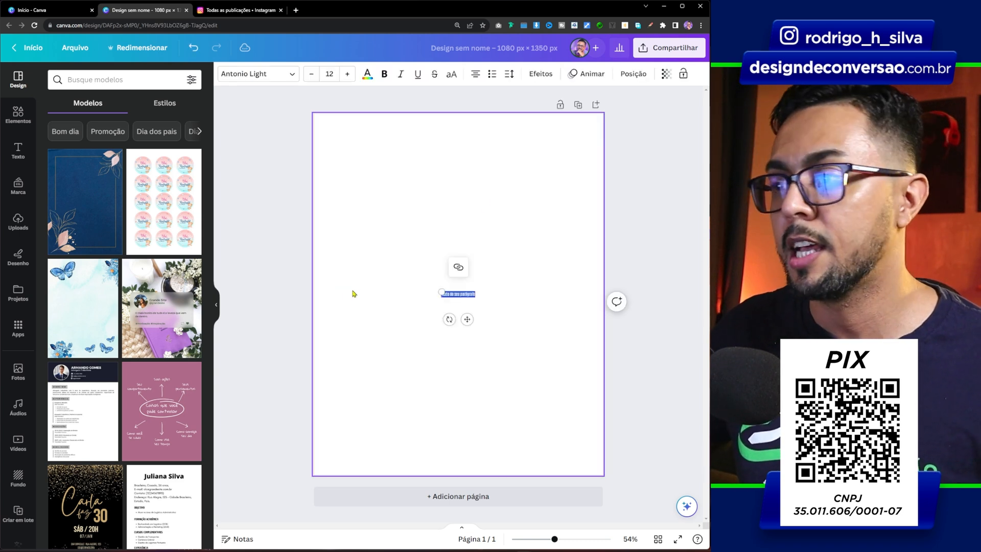
pyautogui.moveTo(474, 297); pyautogui.dragTo(543, 342)
pyautogui.write('NO')
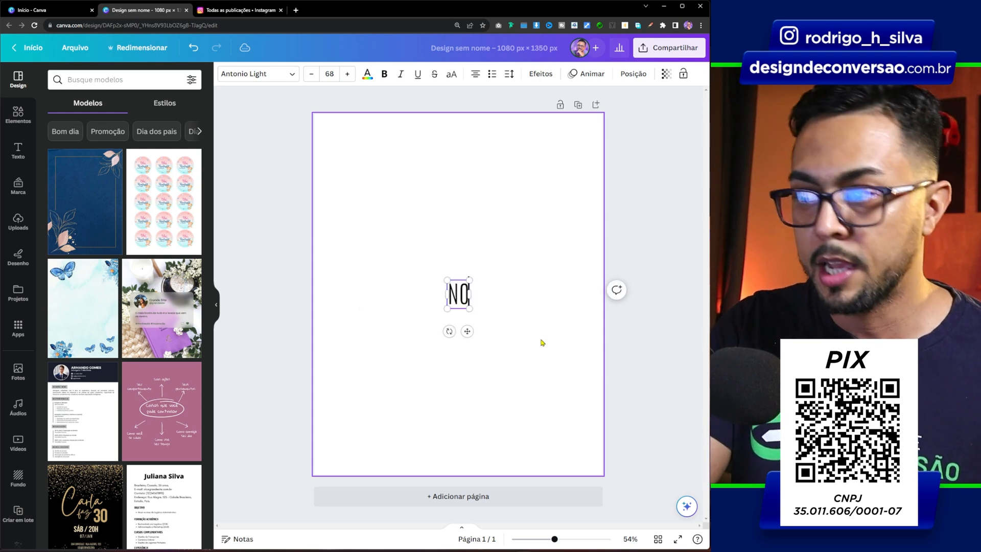
pyautogui.moveTo(470, 280); pyautogui.dragTo(573, 150)
# Set the "NO" text in the Rahong font and make it bold
pyautogui.click(260, 74)
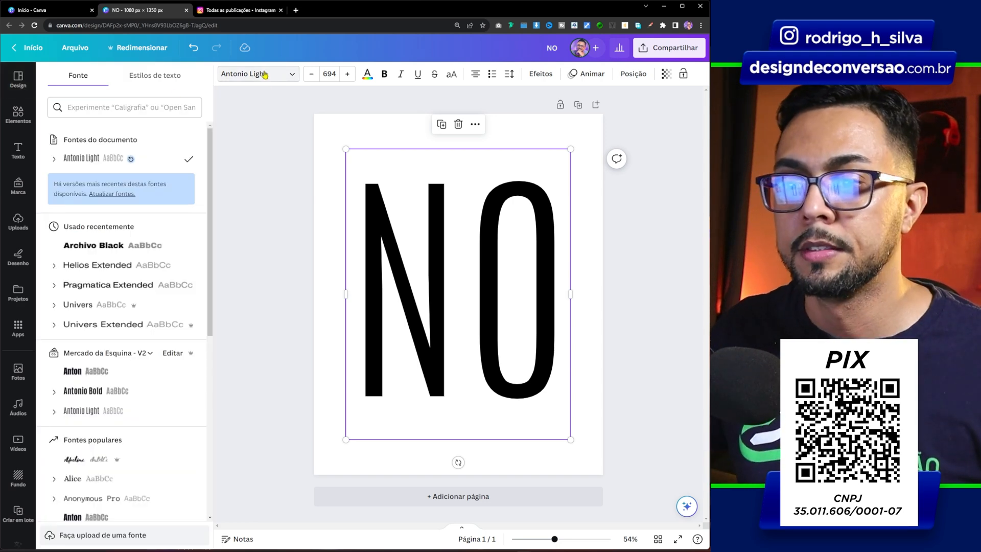
pyautogui.click(102, 108)
pyautogui.write('rahong')
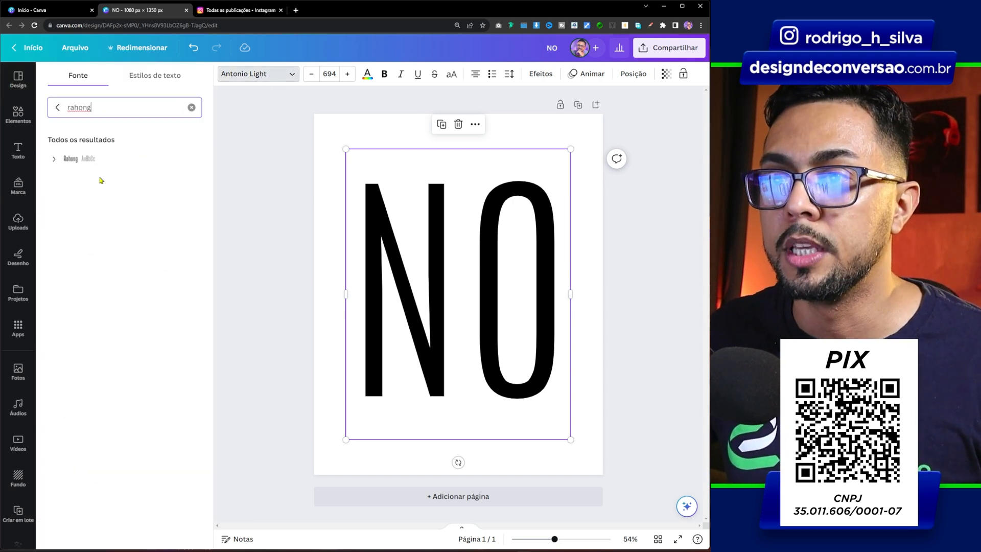
pyautogui.click(128, 159)
pyautogui.click(382, 73)
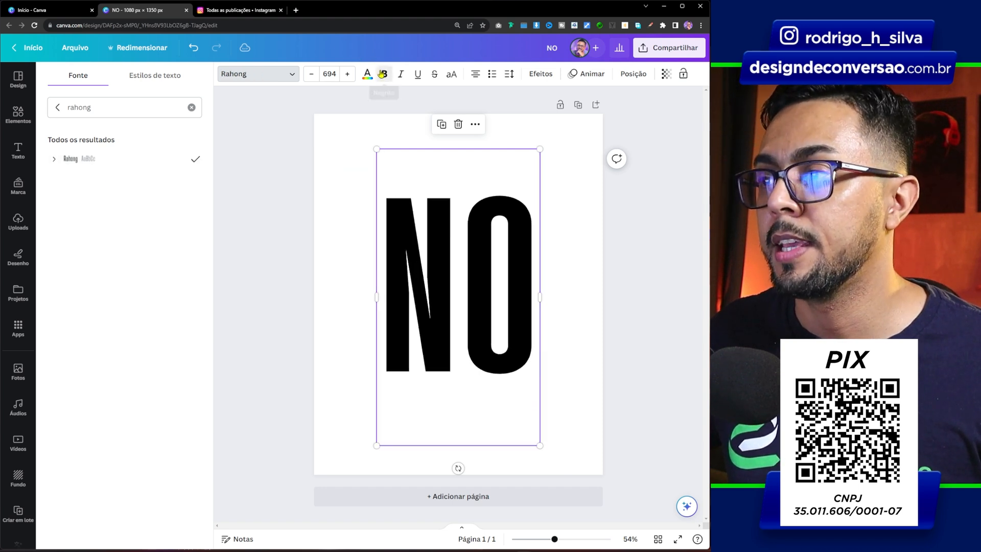
# Tighten the letter spacing of the "NO" text to about -46
pyautogui.click(509, 74)
pyautogui.moveTo(541, 120); pyautogui.dragTo(539, 121)
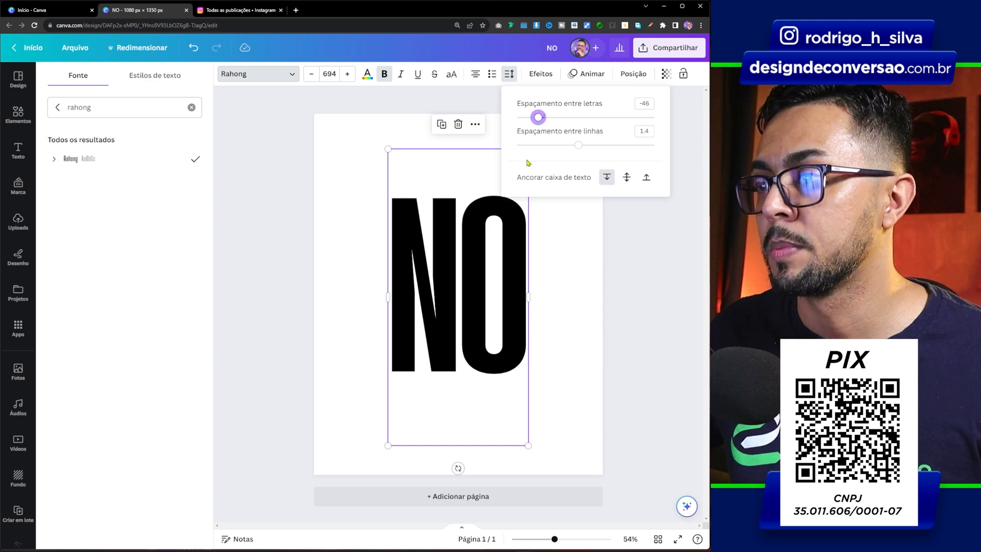
pyautogui.click(573, 293)
pyautogui.click(526, 155)
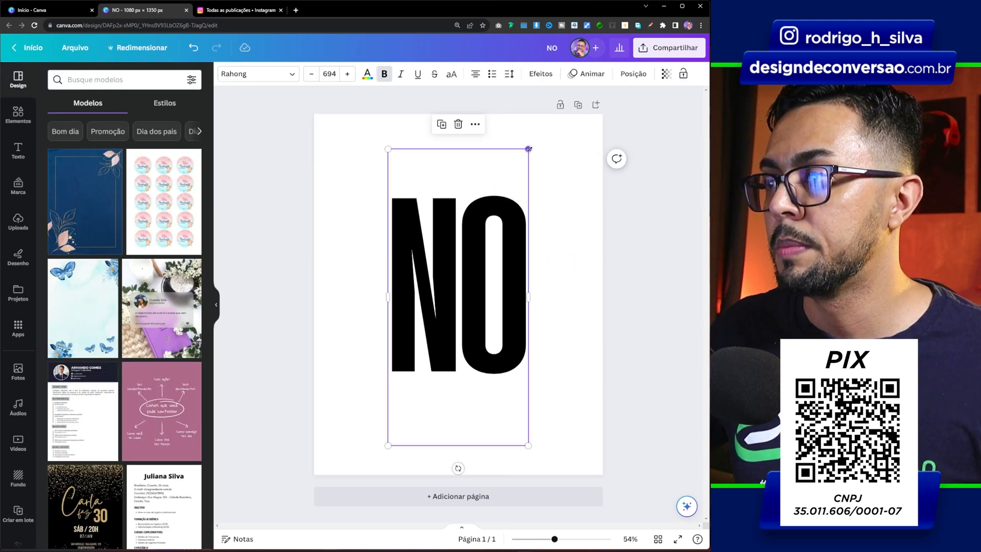
# Enlarge the "NO" text to about size 930, centred on the page, and colour it bright red #ff3131
pyautogui.moveTo(529, 149); pyautogui.dragTo(550, 114)
pyautogui.moveTo(516, 190); pyautogui.dragTo(516, 196)
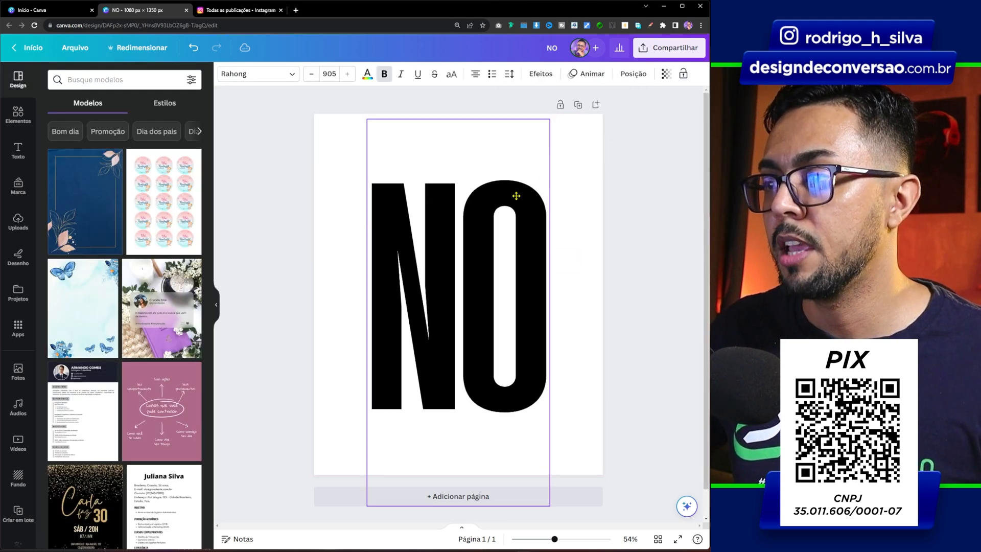
pyautogui.moveTo(550, 119); pyautogui.dragTo(553, 113)
pyautogui.click(367, 74)
pyautogui.click(58, 309)
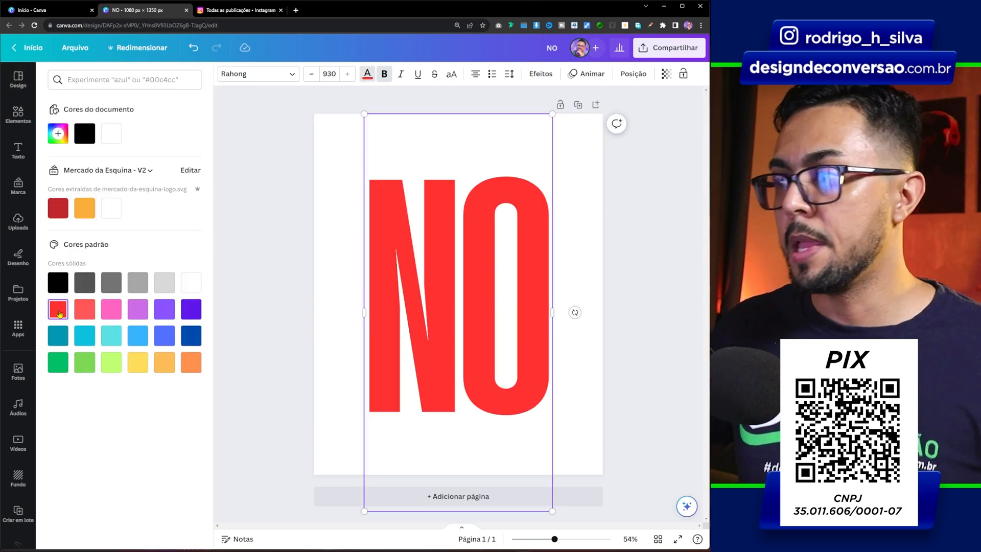
pyautogui.click(281, 245)
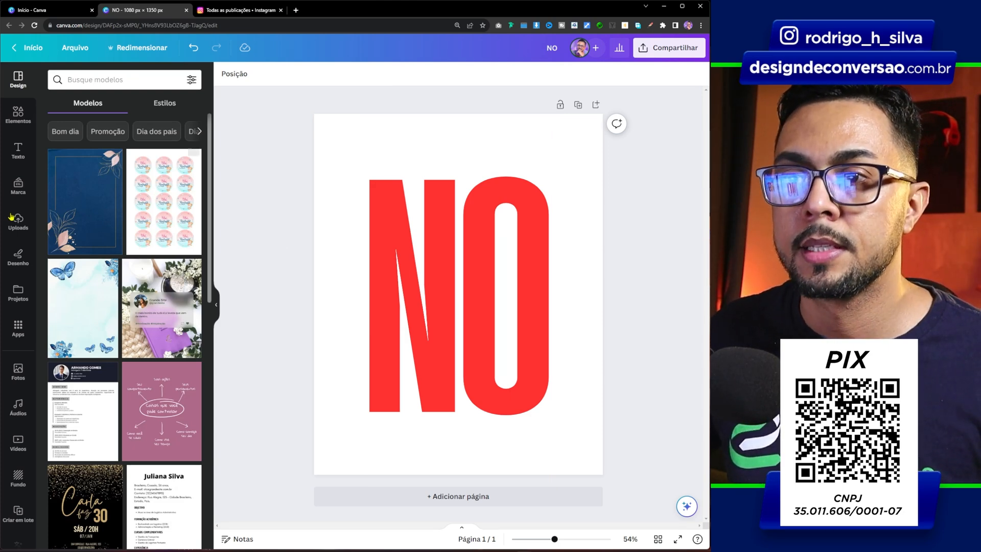
# Add a rounded square shape over the upper part of the N and fill it with white
pyautogui.click(18, 115)
pyautogui.click(189, 203)
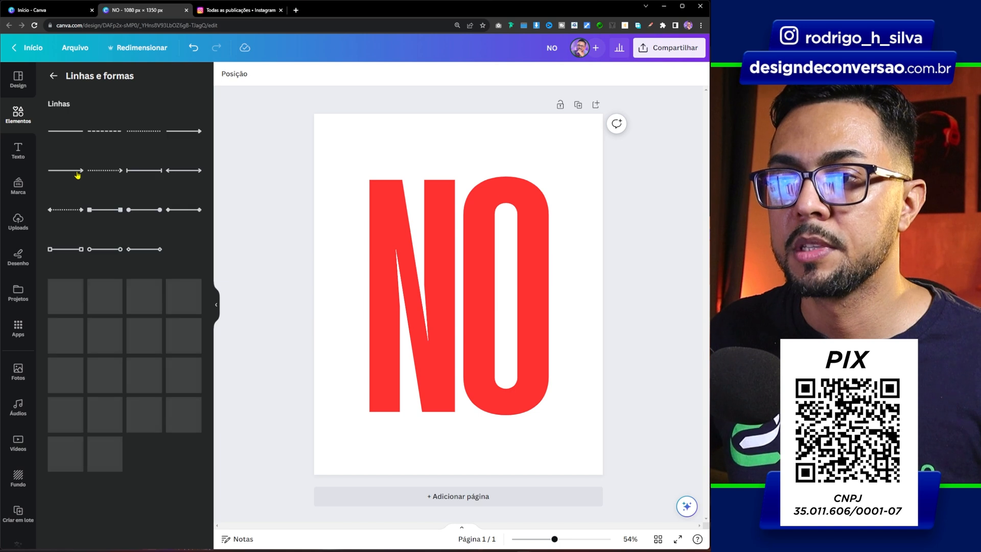
pyautogui.click(62, 320)
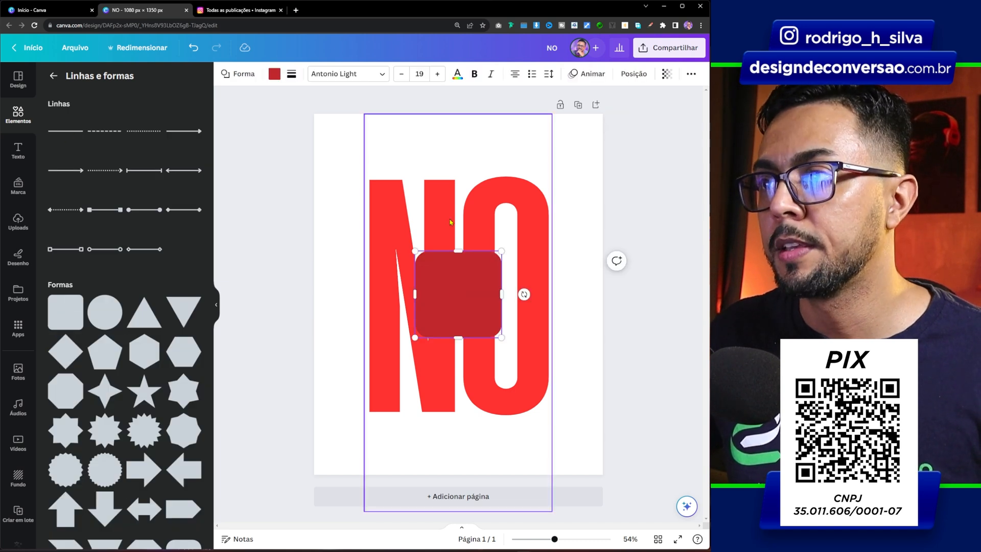
pyautogui.moveTo(469, 278); pyautogui.dragTo(382, 232)
pyautogui.click(274, 74)
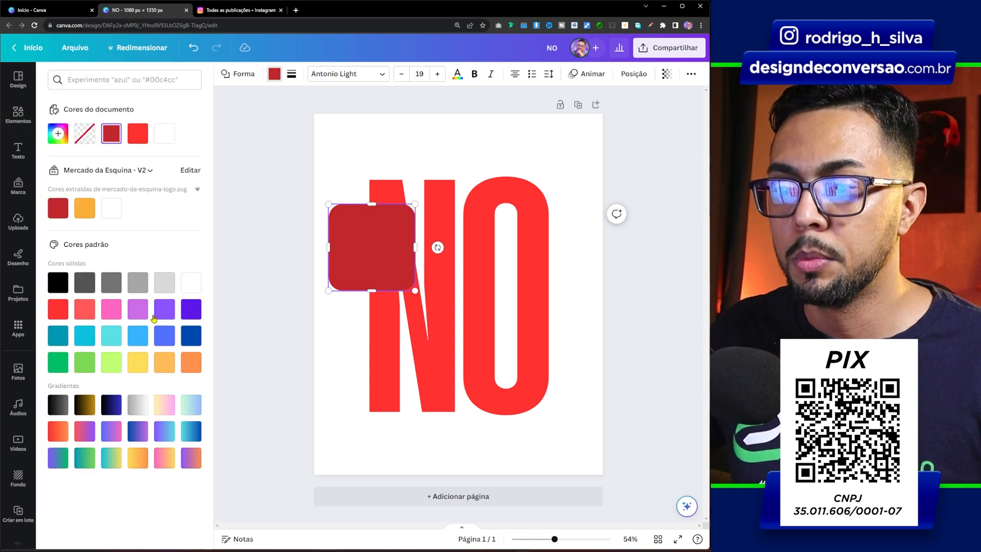
pyautogui.click(190, 283)
# Stretch the white shape into a thin horizontal band cutting across the full width of the "NO" letters
pyautogui.moveTo(415, 247); pyautogui.dragTo(589, 248)
pyautogui.moveTo(459, 213); pyautogui.dragTo(458, 236)
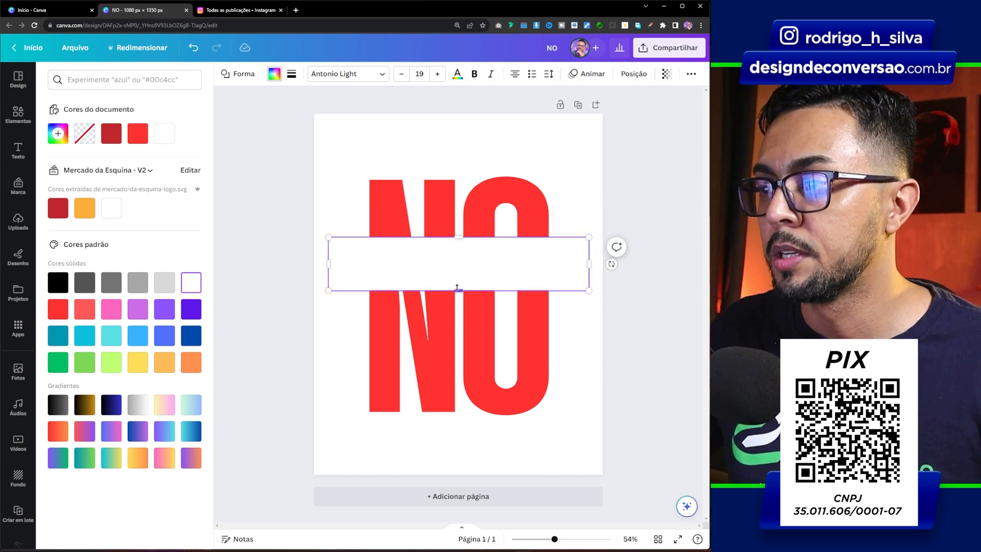
pyautogui.moveTo(457, 287); pyautogui.dragTo(457, 278)
pyautogui.click(330, 156)
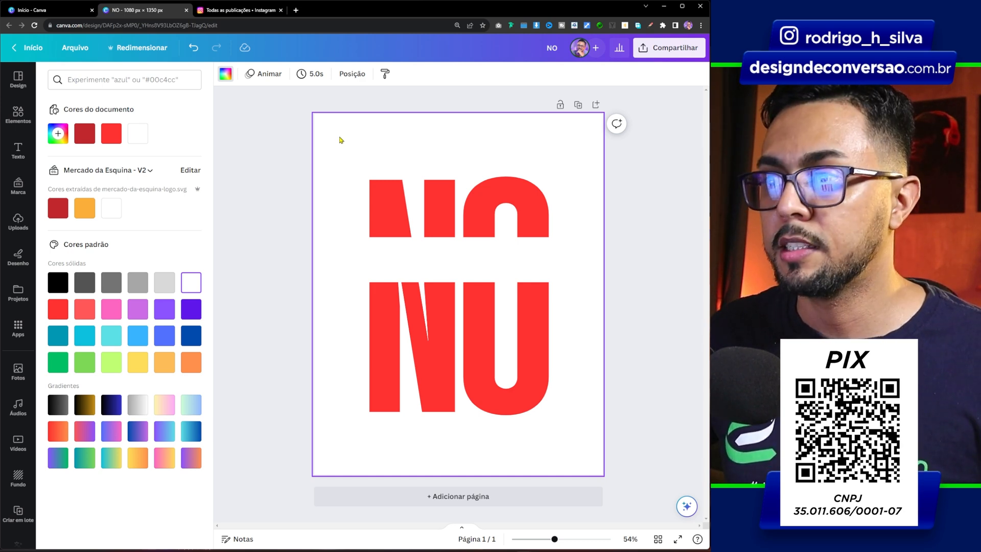
# Add the text "THERE" above the N at about size 68.6 and set it in Archivo Black
pyautogui.press('t')
pyautogui.moveTo(408, 177); pyautogui.dragTo(416, 148)
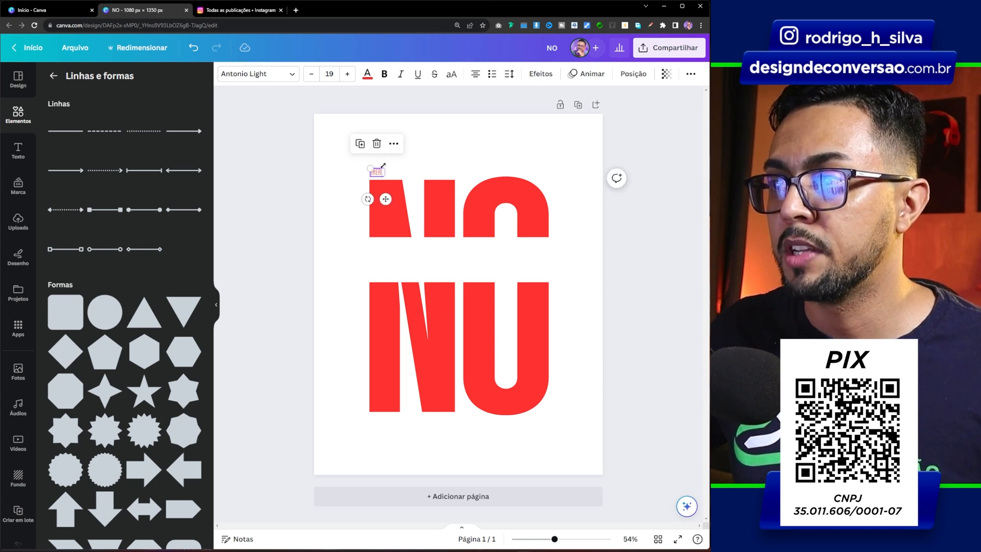
pyautogui.click(256, 77)
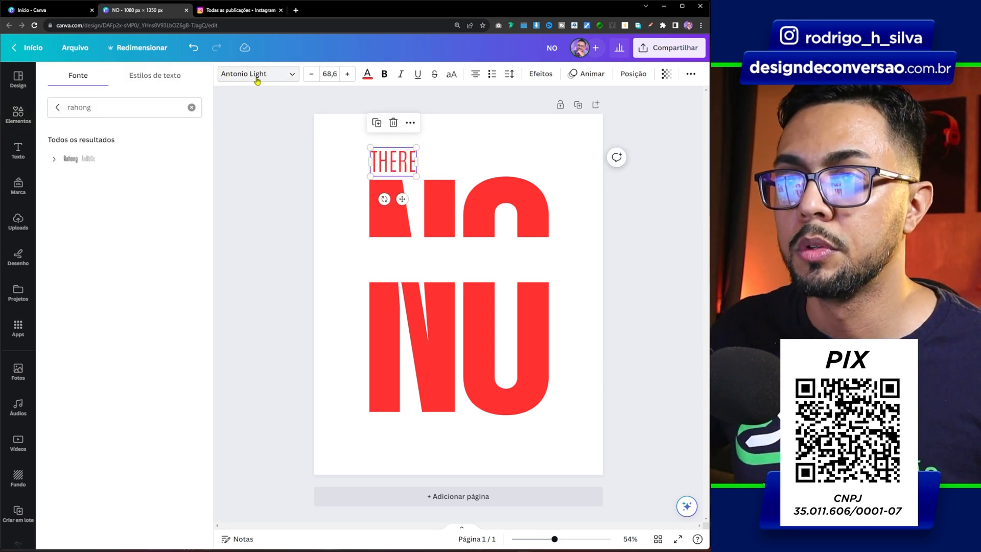
pyautogui.tripleClick(128, 109)
pyautogui.write('ARCH')
pyautogui.click(97, 258)
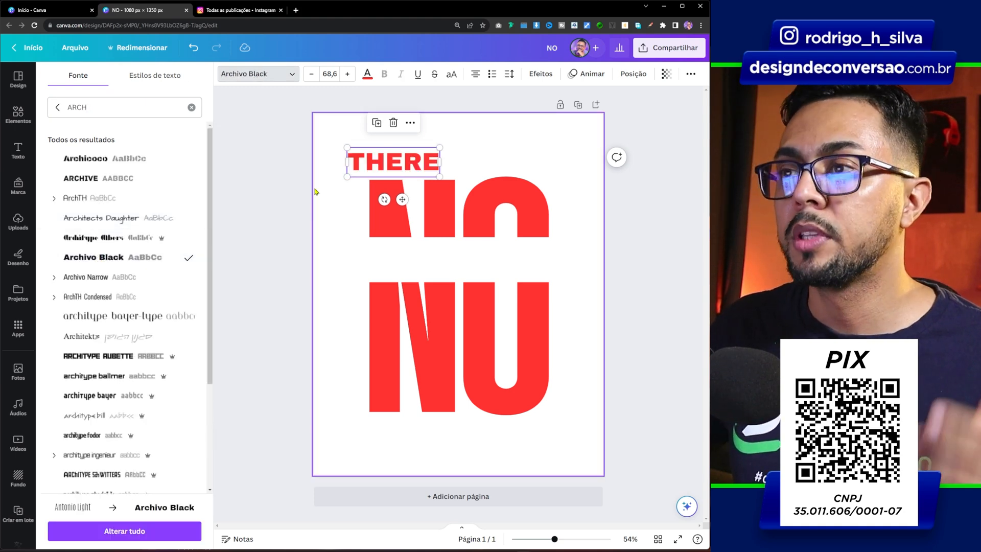
# Colour "THERE" dark brown #593232 and shrink it to about size 46.8, aligned with the N's left edge just above the letter
pyautogui.click(368, 74)
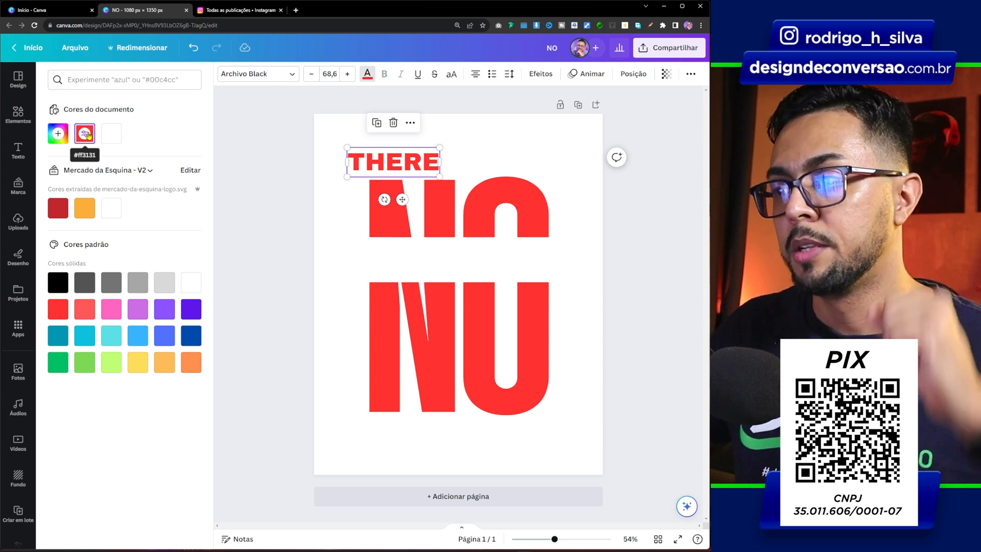
pyautogui.click(87, 135)
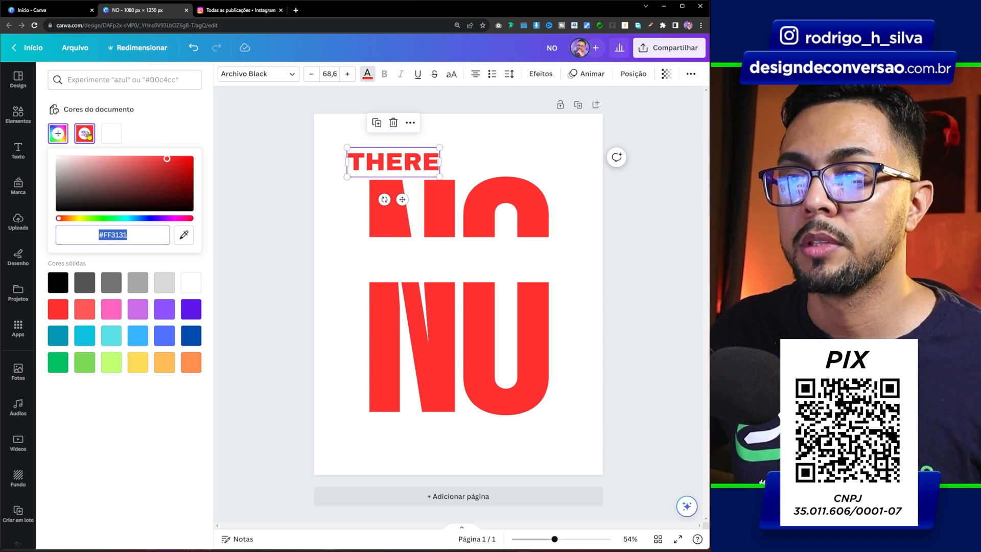
pyautogui.moveTo(166, 158); pyautogui.dragTo(145, 180)
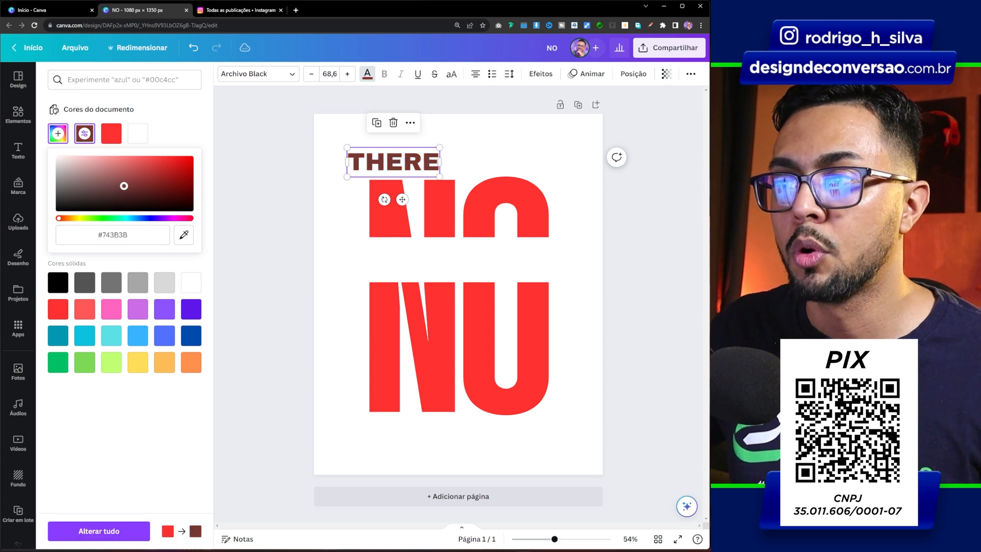
pyautogui.click(333, 171)
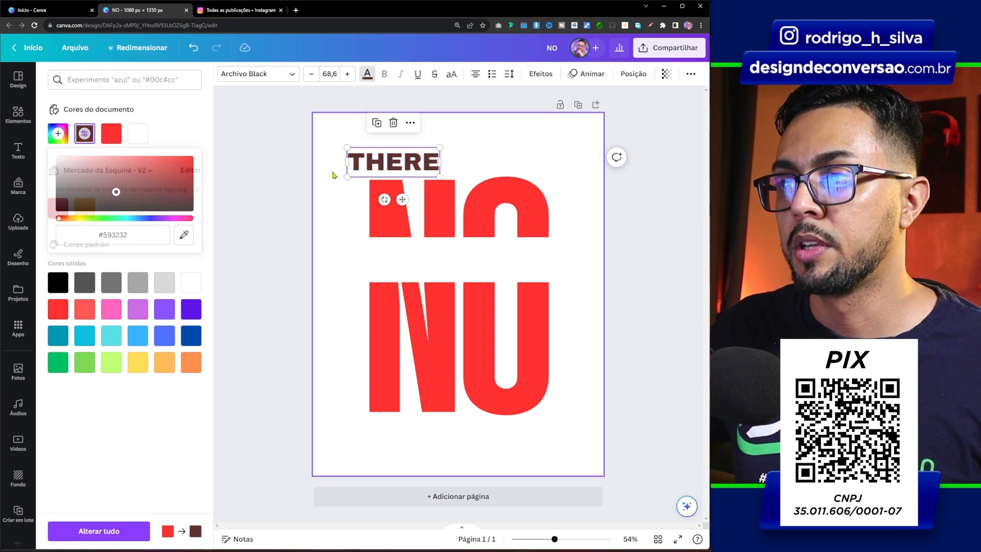
pyautogui.moveTo(406, 159); pyautogui.dragTo(414, 158)
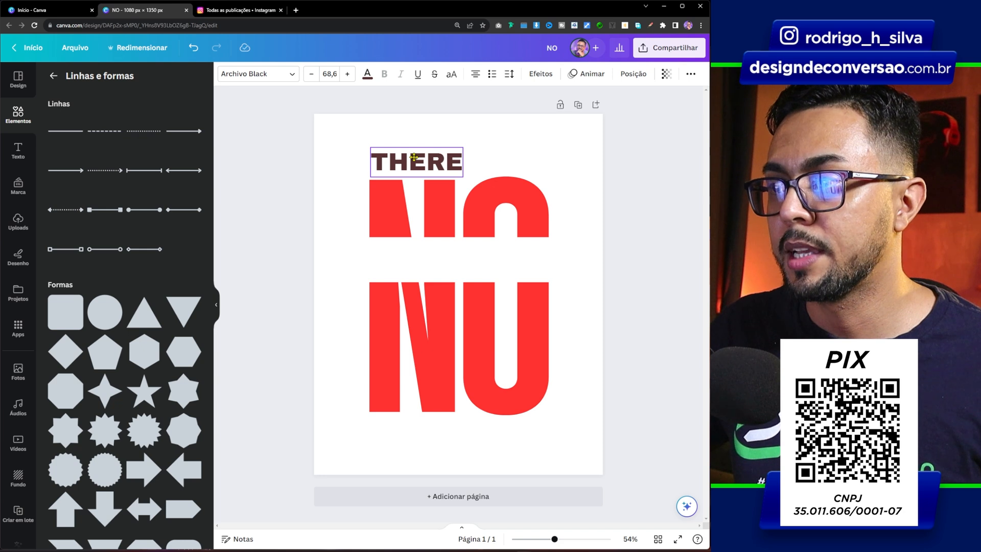
pyautogui.moveTo(463, 177); pyautogui.dragTo(417, 167)
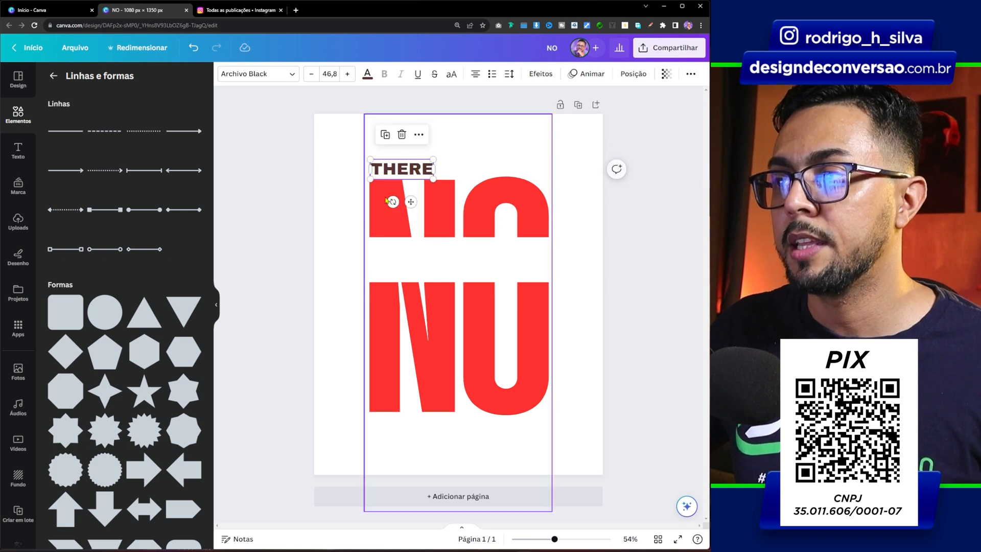
# Duplicate "THERE", change the copy to "LIMIT'S", and enlarge it to about size 111 centred in the white band
pyautogui.hotkey('ctrl', 'd')
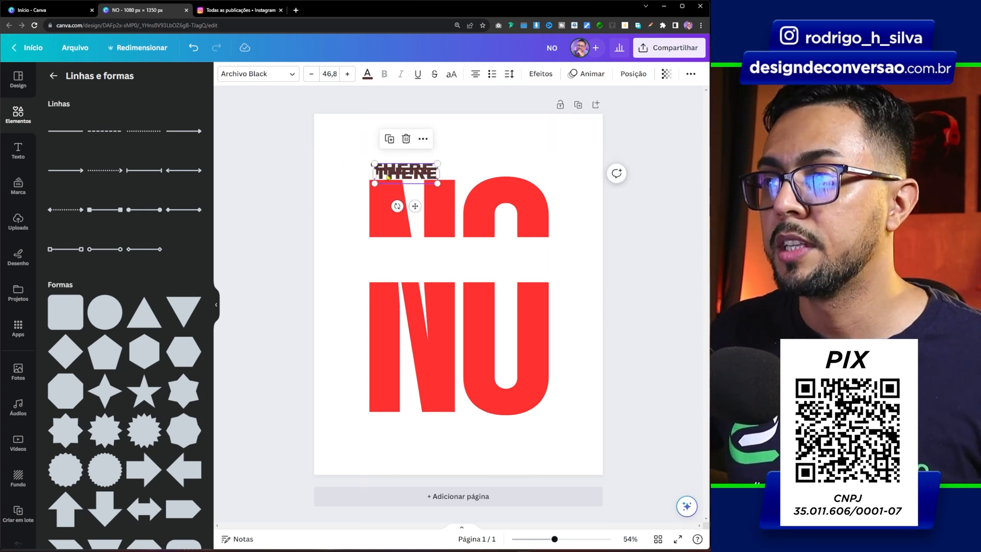
pyautogui.moveTo(393, 177); pyautogui.dragTo(393, 257)
pyautogui.doubleClick(394, 257)
pyautogui.write("LIMIT'S")
pyautogui.moveTo(443, 267); pyautogui.dragTo(513, 287)
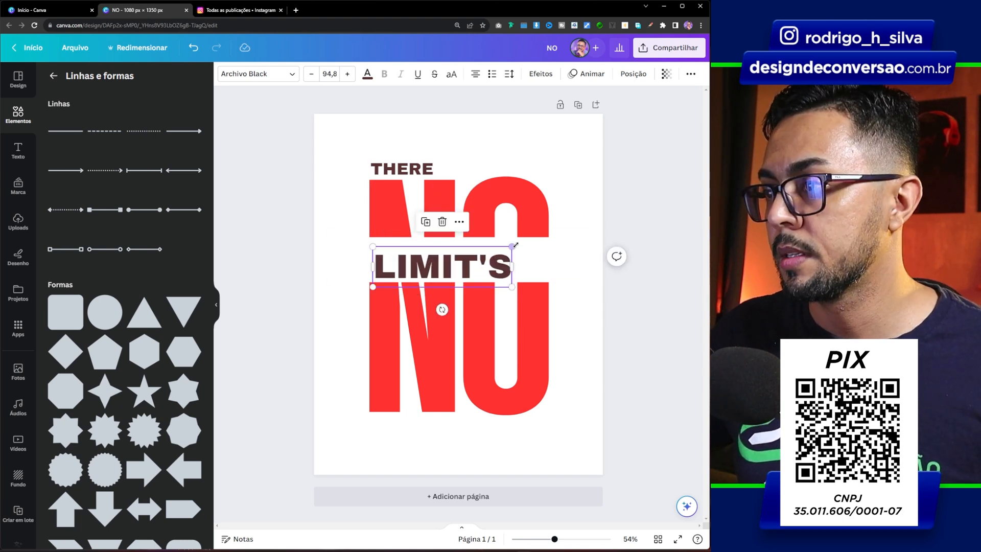
pyautogui.moveTo(512, 247)
pyautogui.mouseDown()
pyautogui.moveTo(537, 239)
pyautogui.moveTo(521, 257)
pyautogui.mouseUp()
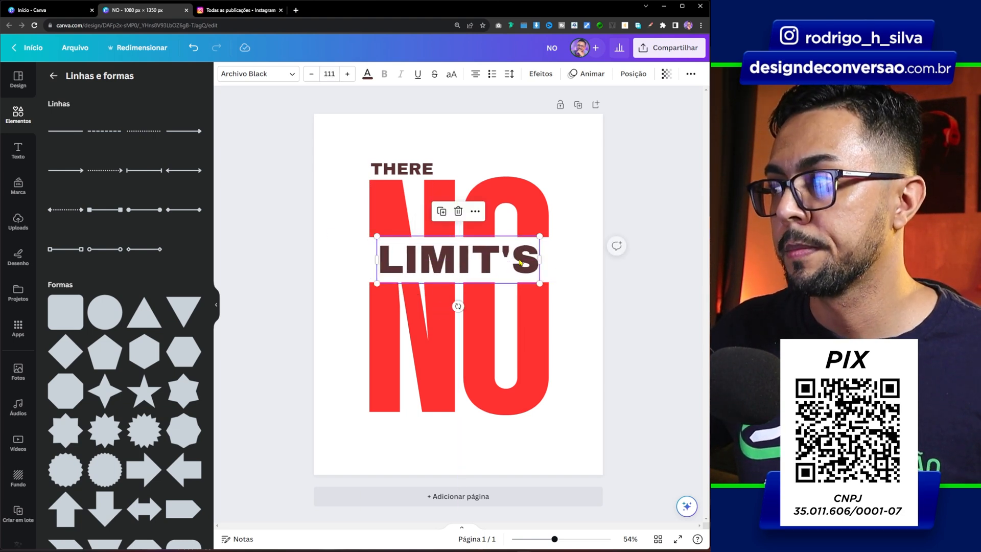
# Tighten the letter spacing of "LIMIT'S" to about -49 and enlarge it to nearly span the width of "NO"
pyautogui.click(510, 74)
pyautogui.moveTo(544, 119); pyautogui.dragTo(536, 118)
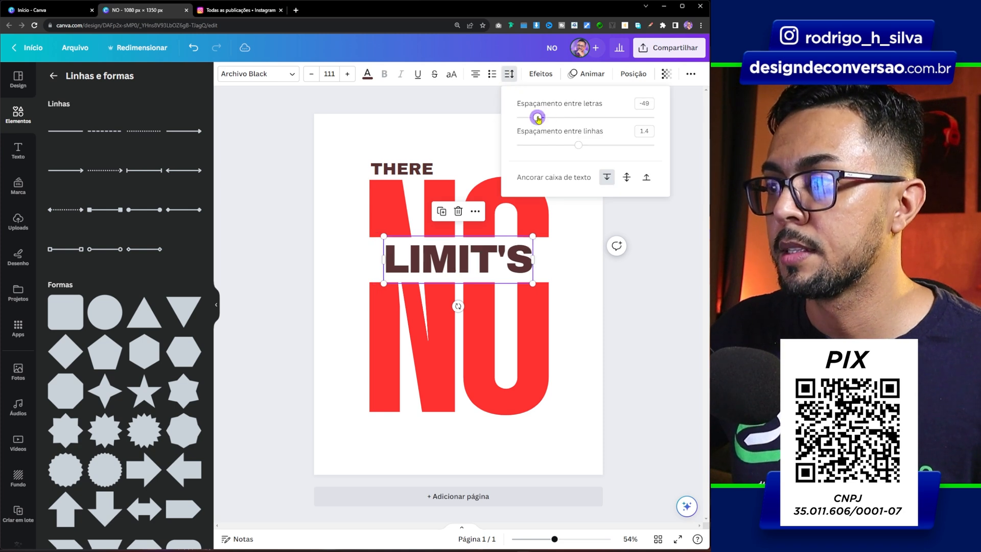
pyautogui.click(576, 306)
pyautogui.click(529, 268)
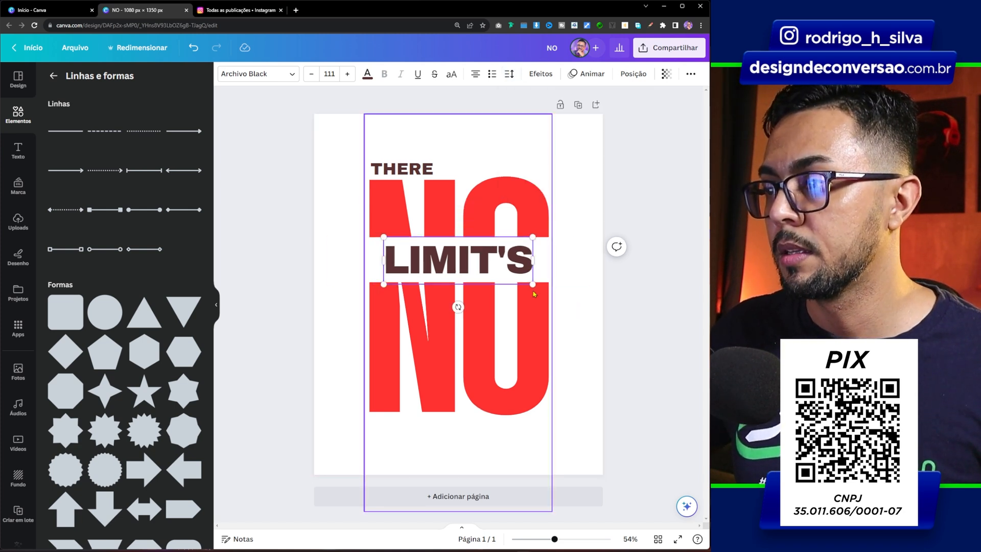
pyautogui.moveTo(533, 284); pyautogui.dragTo(541, 288)
pyautogui.click(559, 288)
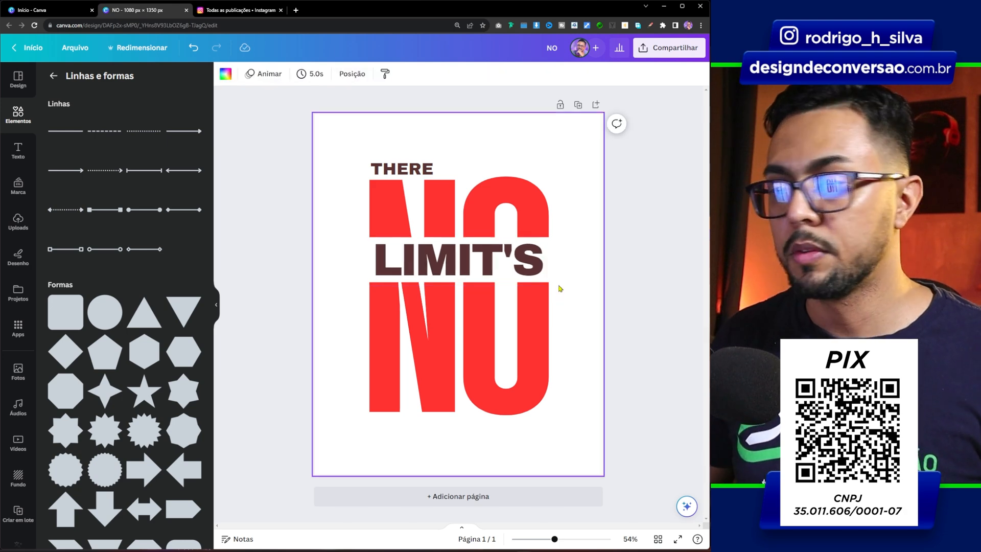
# Duplicate the large "NO" text and change the copy's text to "IS"
pyautogui.press('Tab')
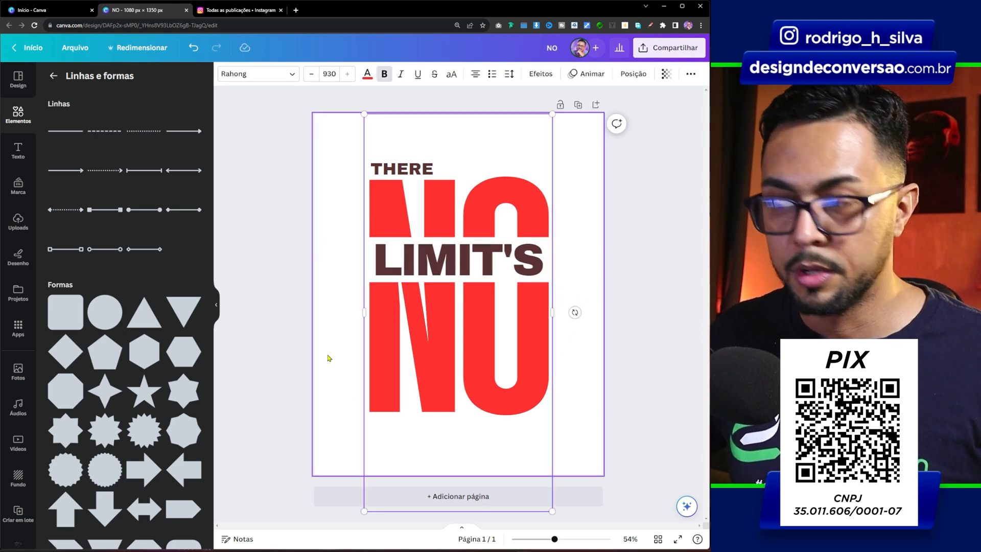
pyautogui.press('Return')
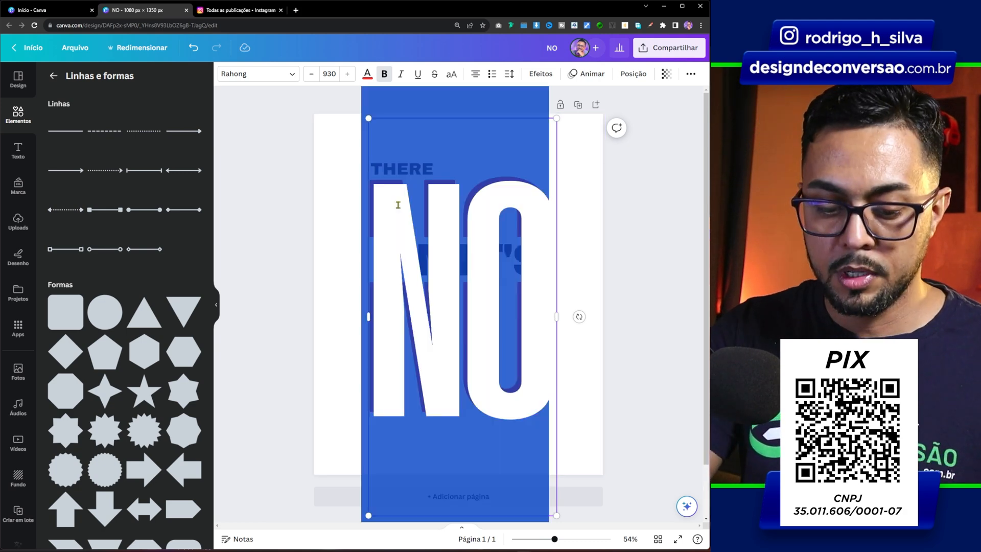
pyautogui.write('IS')
pyautogui.click(289, 155)
pyautogui.click(461, 216)
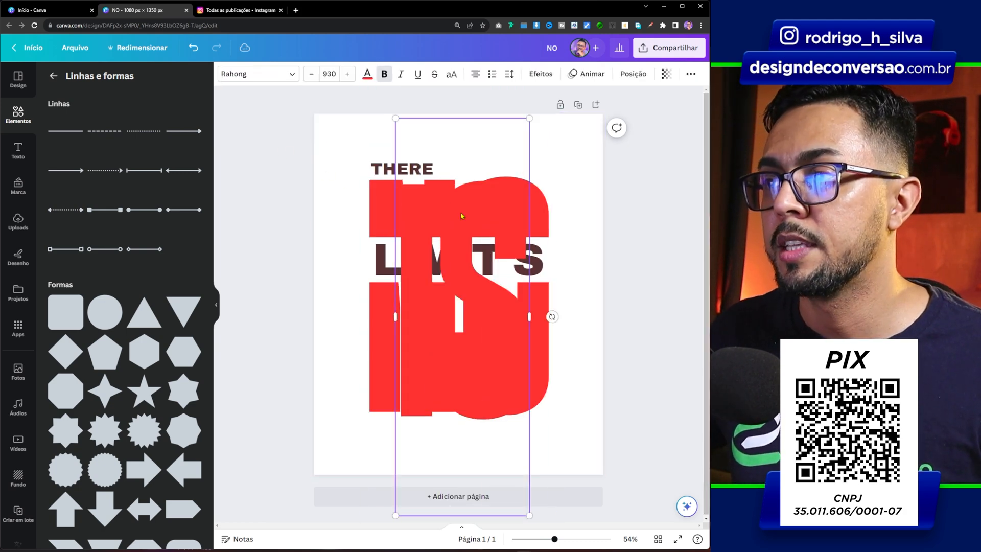
# Colour the "IS" text white and shrink it to about size 153, placed inside the N's upper left stroke
pyautogui.click(367, 74)
pyautogui.click(191, 283)
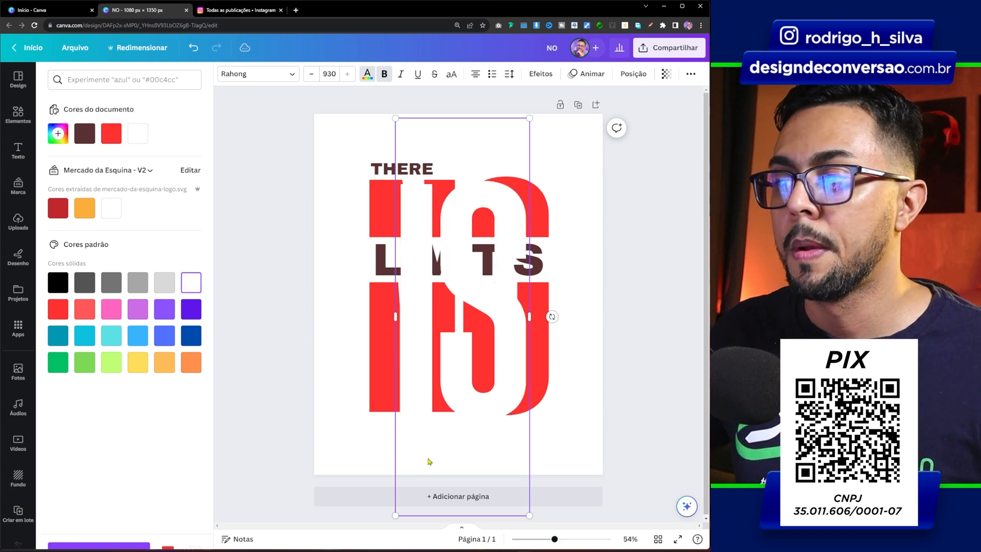
pyautogui.moveTo(529, 515); pyautogui.dragTo(372, 205)
pyautogui.moveTo(405, 139); pyautogui.dragTo(384, 199)
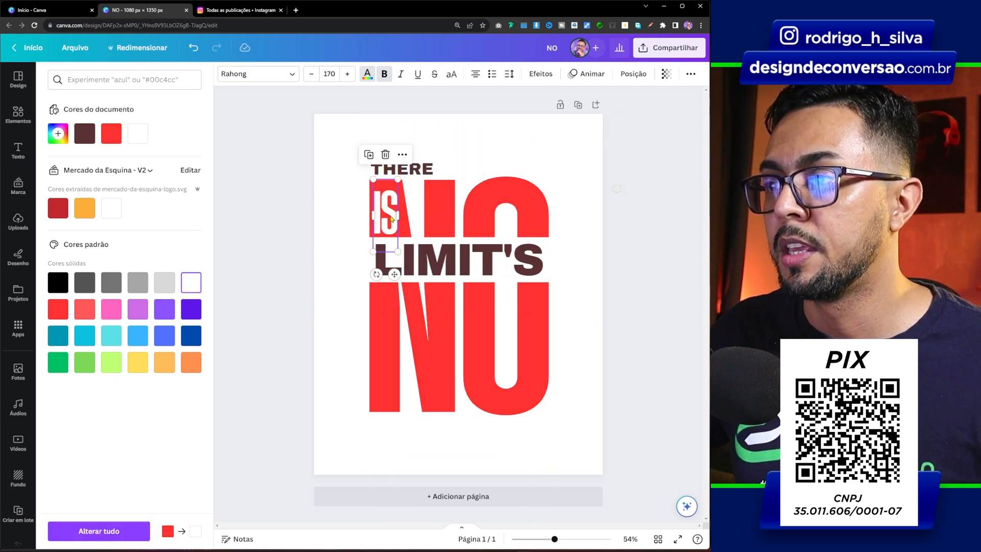
pyautogui.moveTo(398, 252); pyautogui.dragTo(394, 216)
pyautogui.click(321, 243)
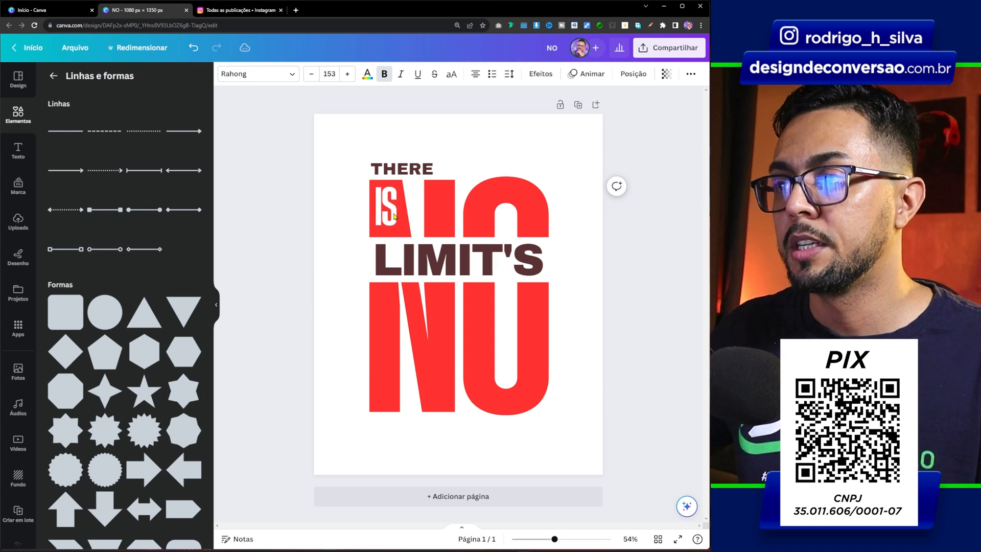
# Copy the basketball player photo from page 2 onto page 1 and remove its background
pyautogui.click(302, 259)
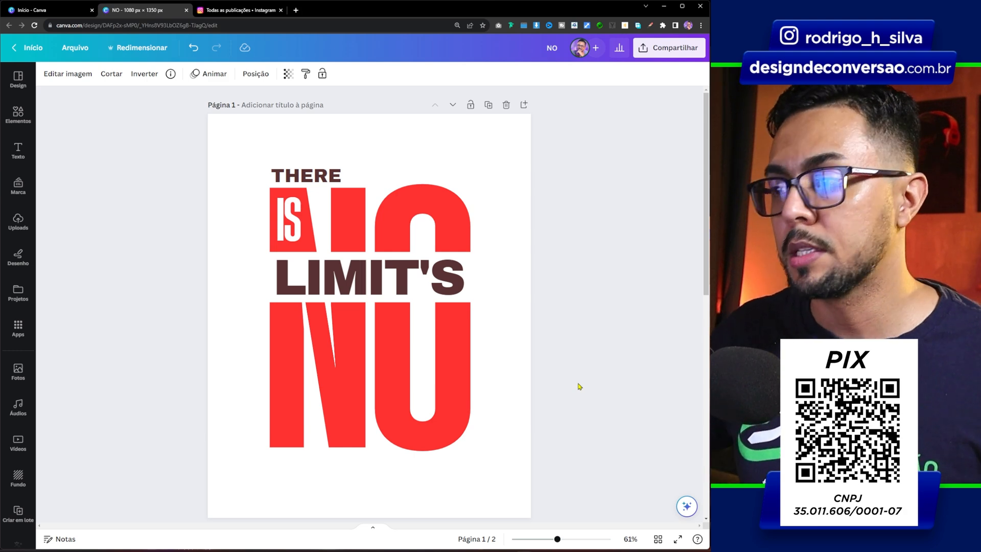
pyautogui.scroll(-8, 578, 365)
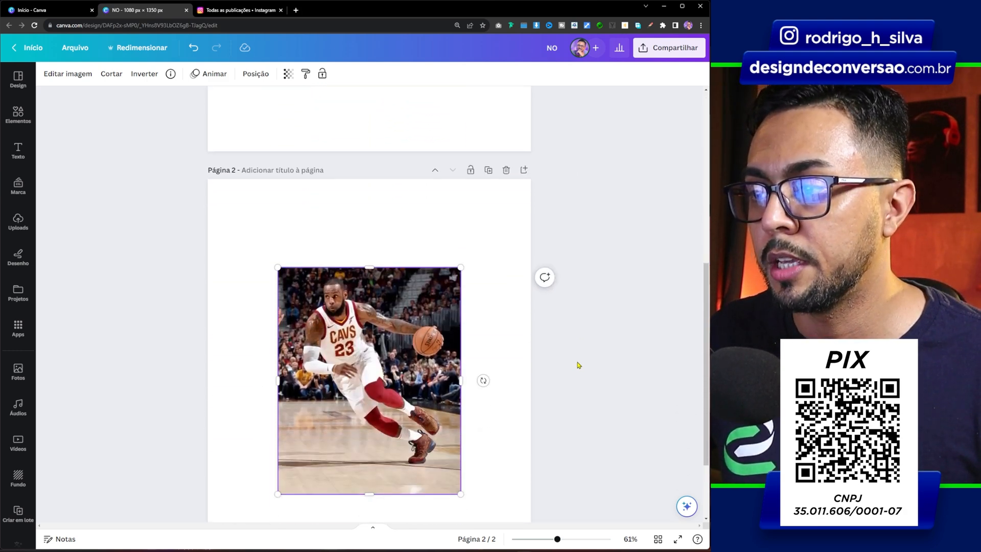
pyautogui.scroll(8, 557, 327)
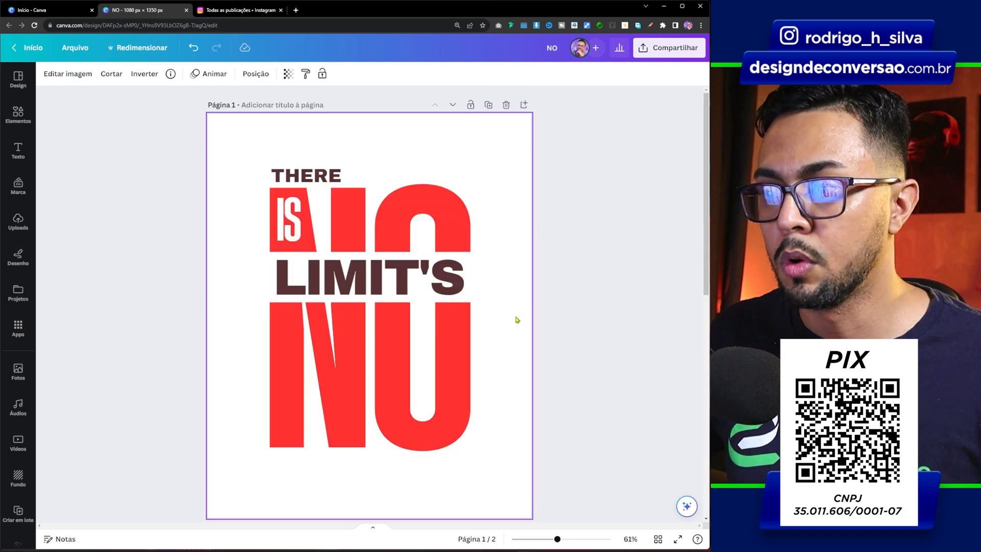
pyautogui.hotkey('ctrl', 'v')
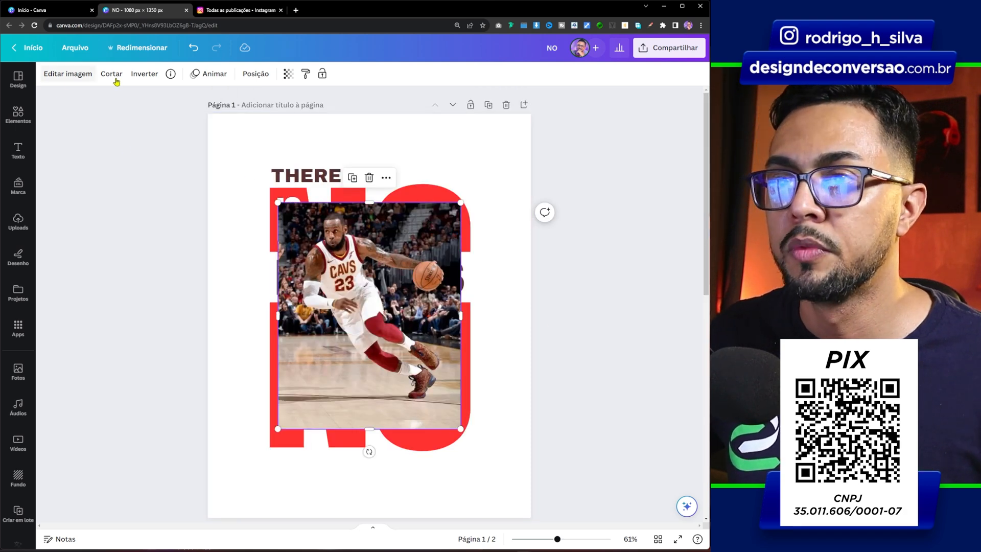
pyautogui.click(83, 76)
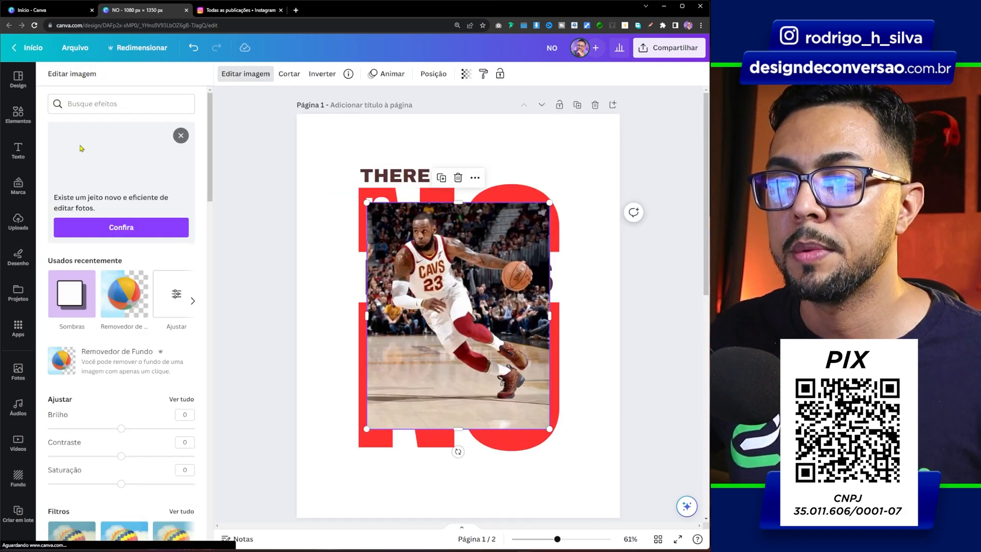
pyautogui.click(112, 301)
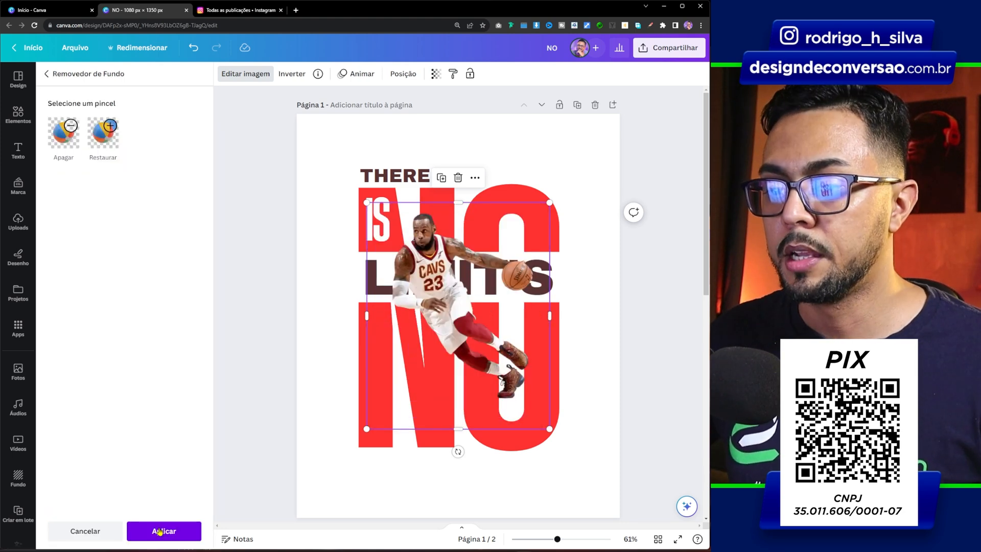
# Move the player cutout over the lower half of "NO" and enlarge it slightly, with his head overlapping the "LIMIT'S" text
pyautogui.moveTo(437, 258); pyautogui.dragTo(429, 320)
pyautogui.moveTo(528, 282)
pyautogui.mouseDown()
pyautogui.moveTo(555, 274)
pyautogui.moveTo(547, 285)
pyautogui.mouseUp()
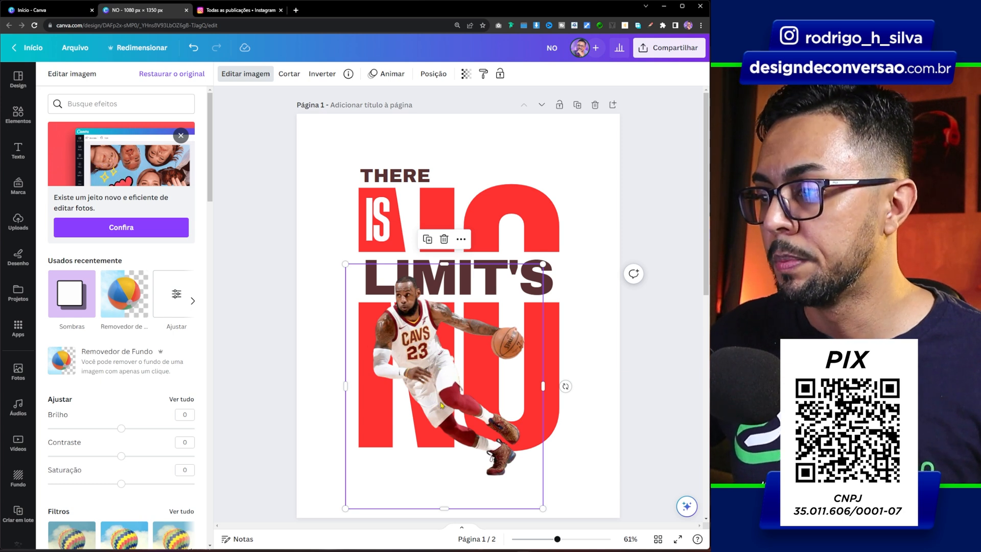
pyautogui.moveTo(543, 507); pyautogui.dragTo(537, 501)
pyautogui.moveTo(458, 392); pyautogui.dragTo(457, 392)
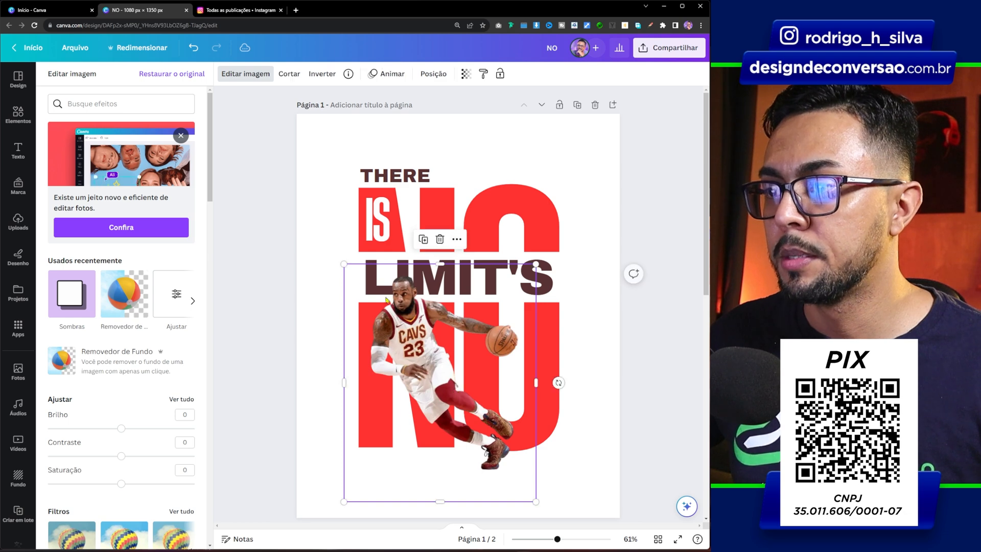
pyautogui.moveTo(345, 264); pyautogui.dragTo(347, 268)
pyautogui.click(249, 224)
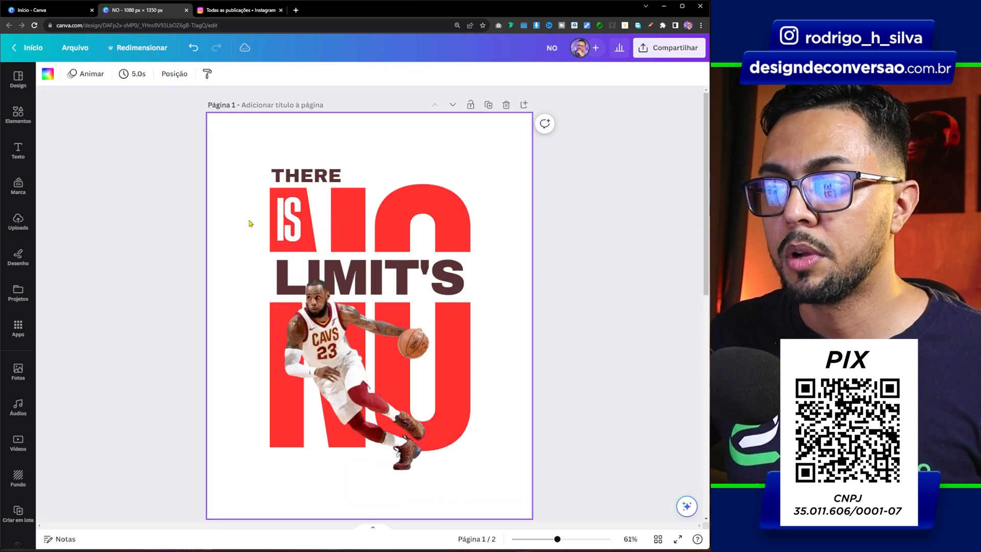
# Add a "Plano de fundo" shadow effect to the player cutout
pyautogui.click(317, 338)
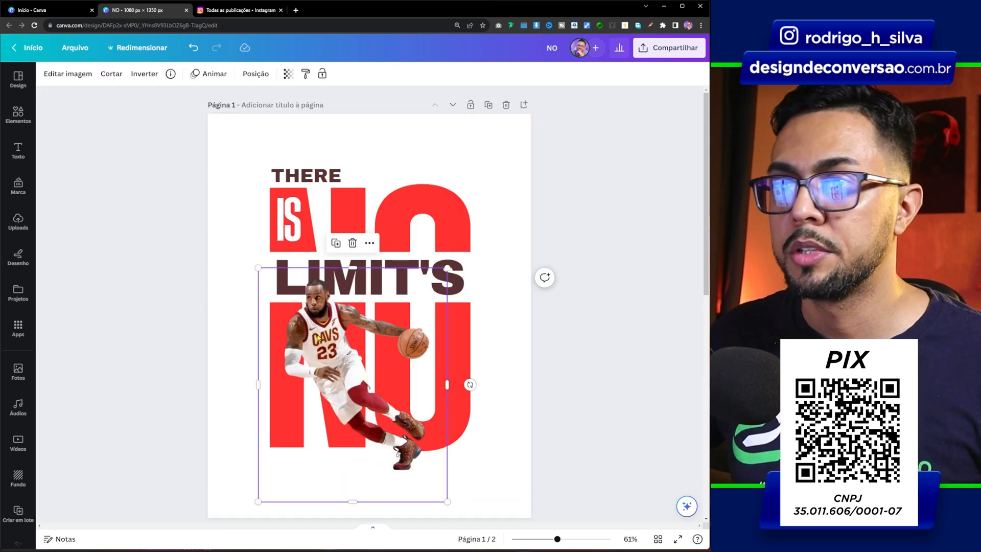
pyautogui.click(64, 75)
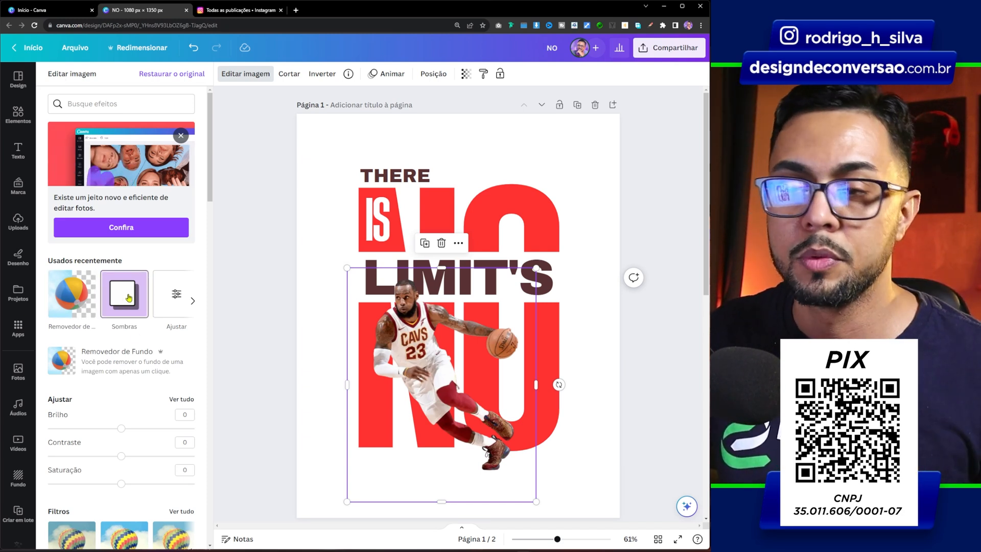
pyautogui.scroll(-10, 128, 298)
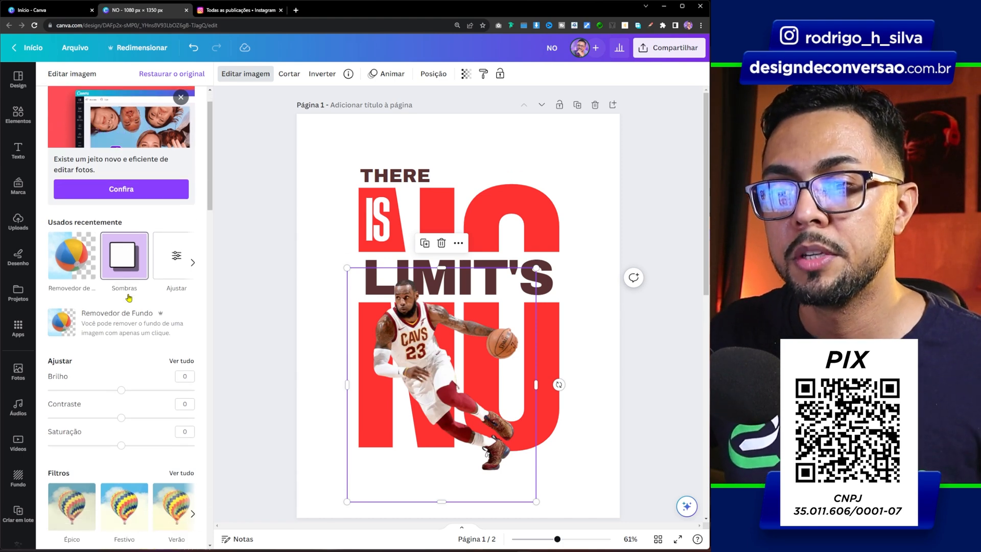
pyautogui.scroll(-8, 129, 298)
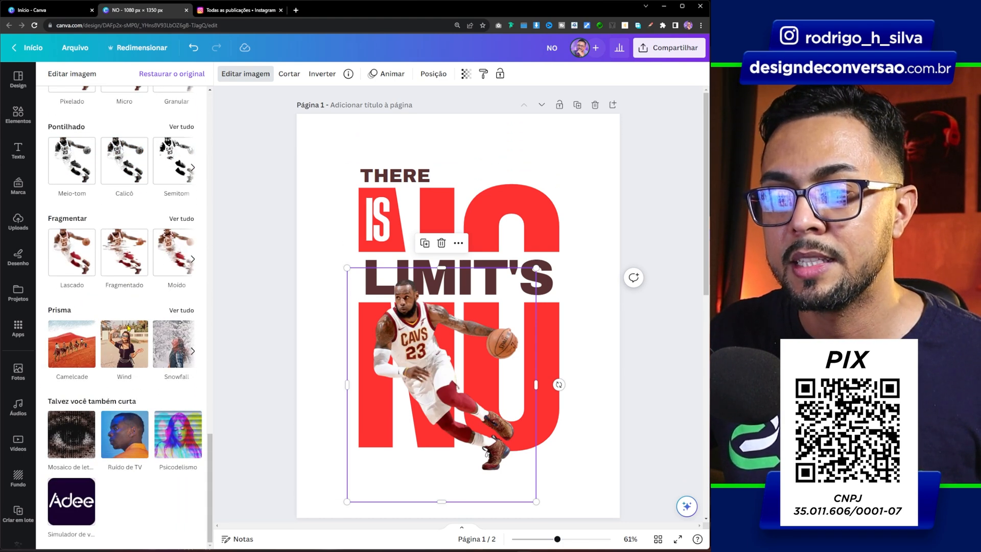
pyautogui.scroll(18, 67, 410)
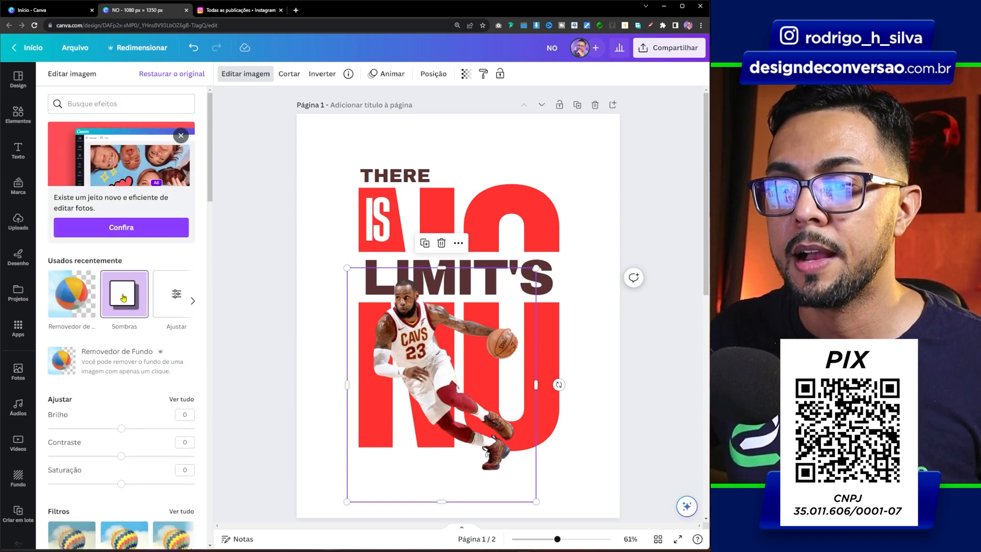
pyautogui.click(124, 296)
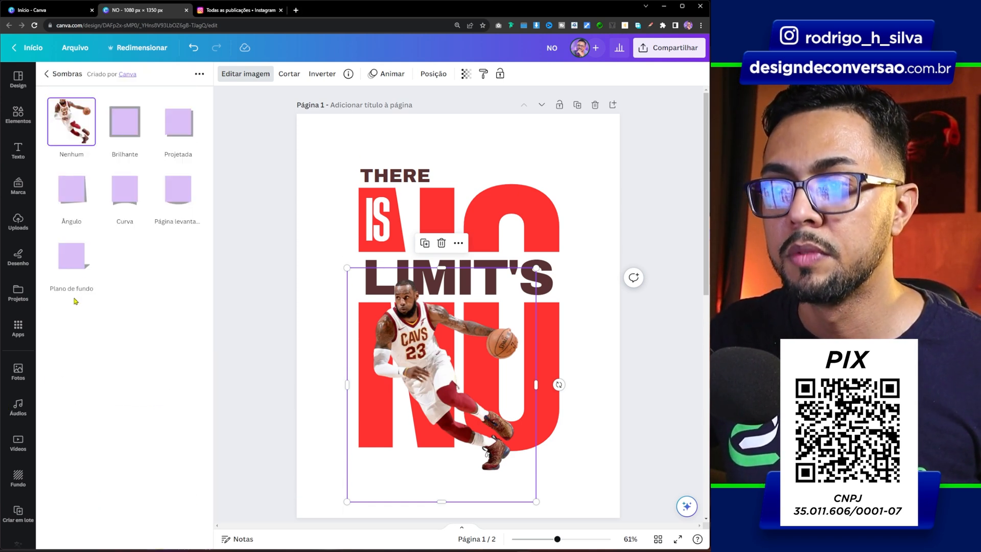
pyautogui.click(73, 257)
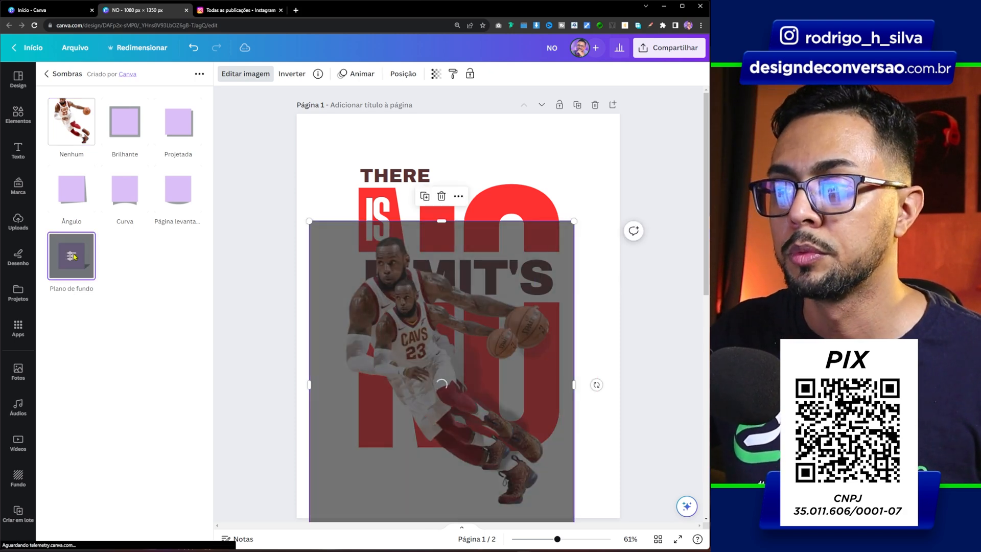
# Set the player shadow's vertical angle to 9 and blur to 2, and apply the effect
pyautogui.click(73, 258)
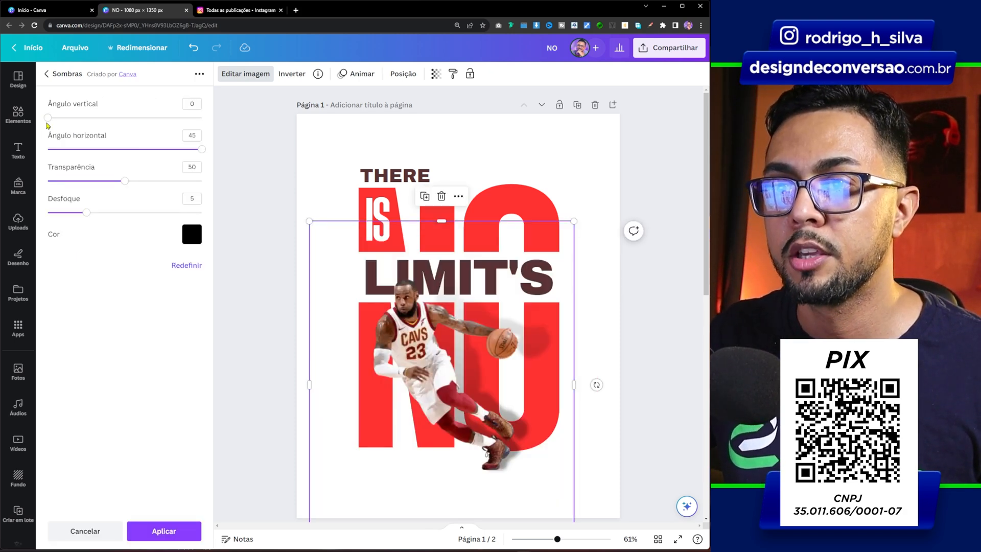
pyautogui.moveTo(91, 121)
pyautogui.mouseDown()
pyautogui.moveTo(142, 117)
pyautogui.moveTo(105, 121)
pyautogui.mouseUp()
pyautogui.moveTo(127, 120); pyautogui.dragTo(95, 118)
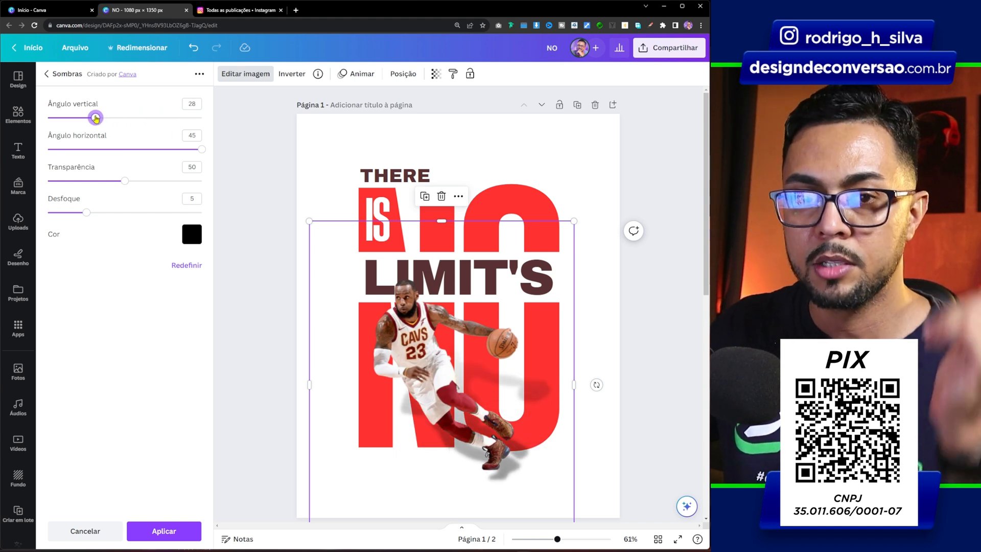
pyautogui.moveTo(96, 118); pyautogui.dragTo(64, 118)
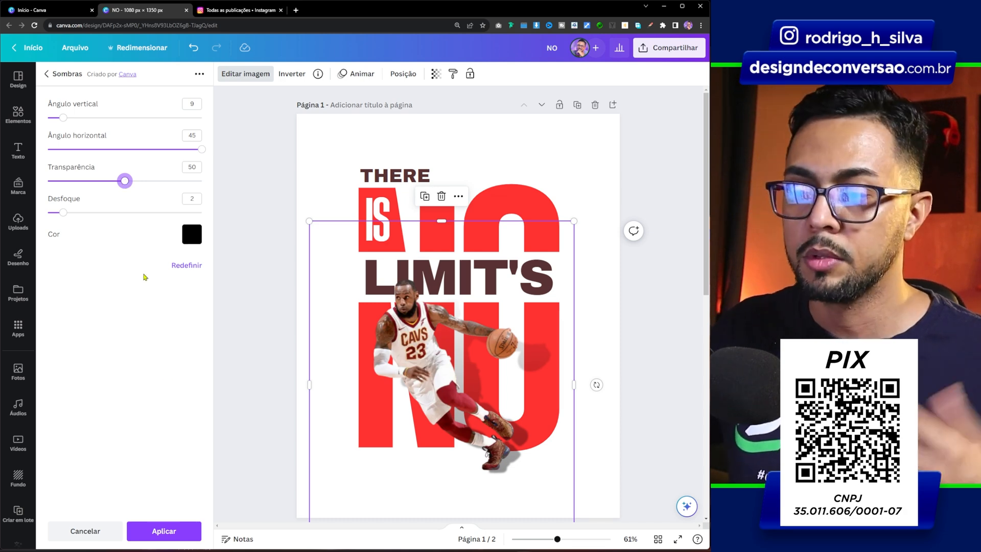
pyautogui.click(151, 530)
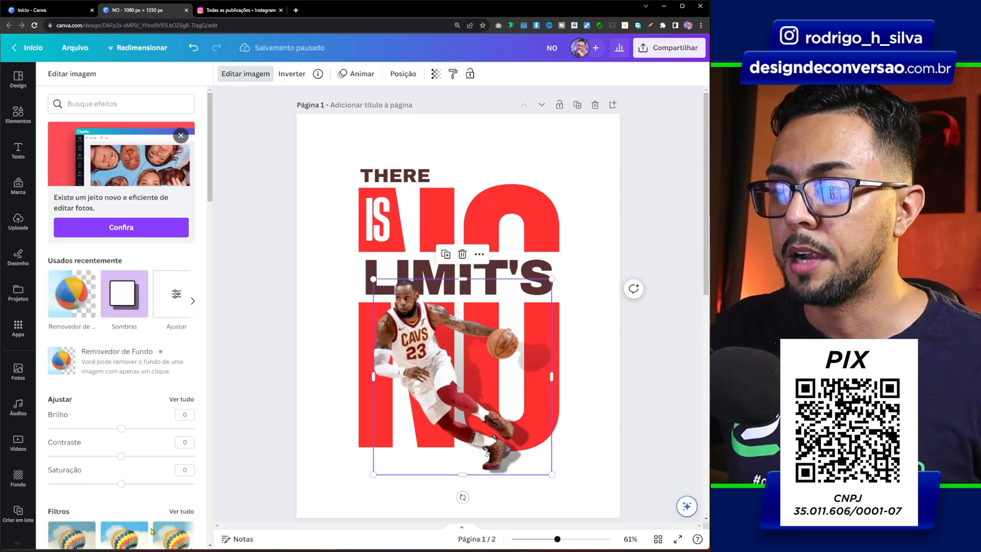
pyautogui.click(149, 530)
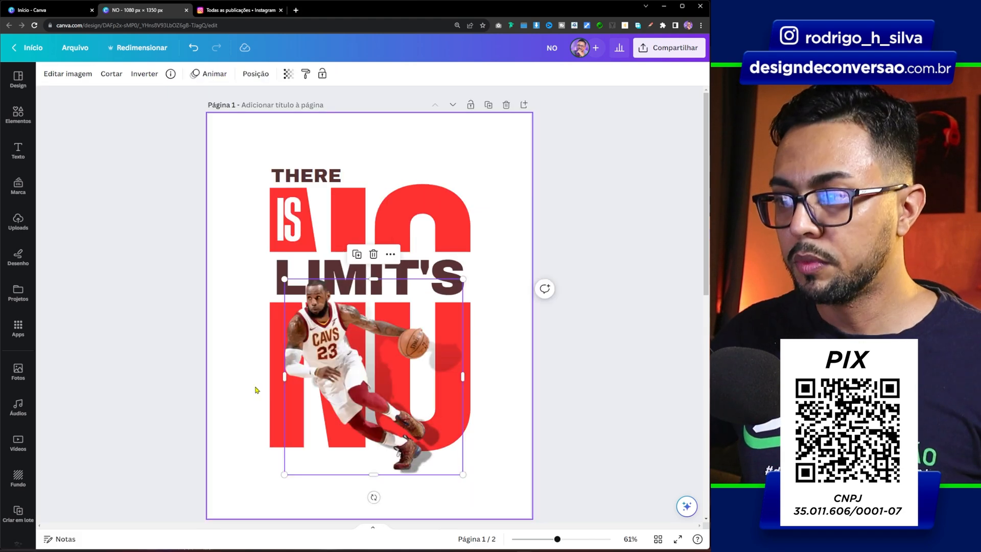
pyautogui.click(256, 390)
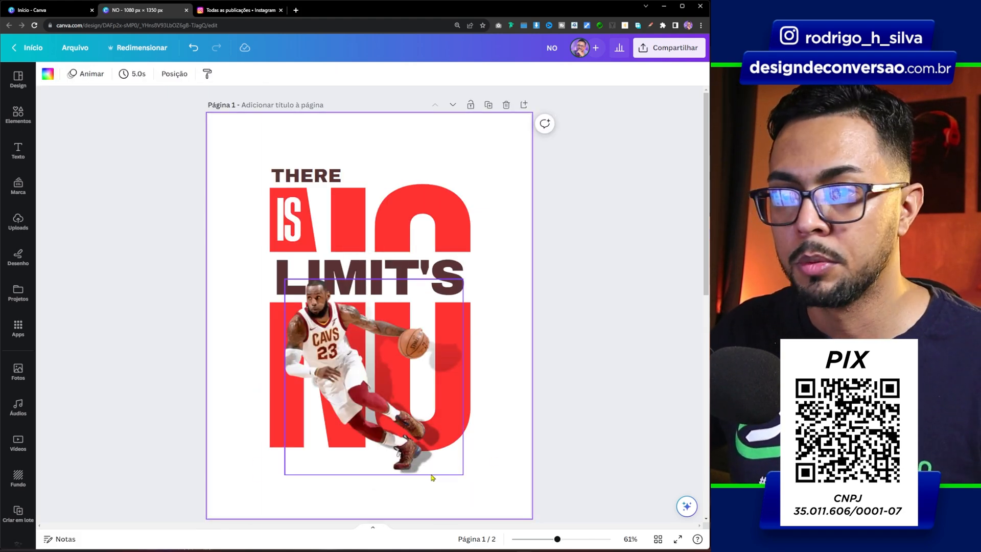
# Search the elements for "SHADOW" and show all the graphic results
pyautogui.click(17, 112)
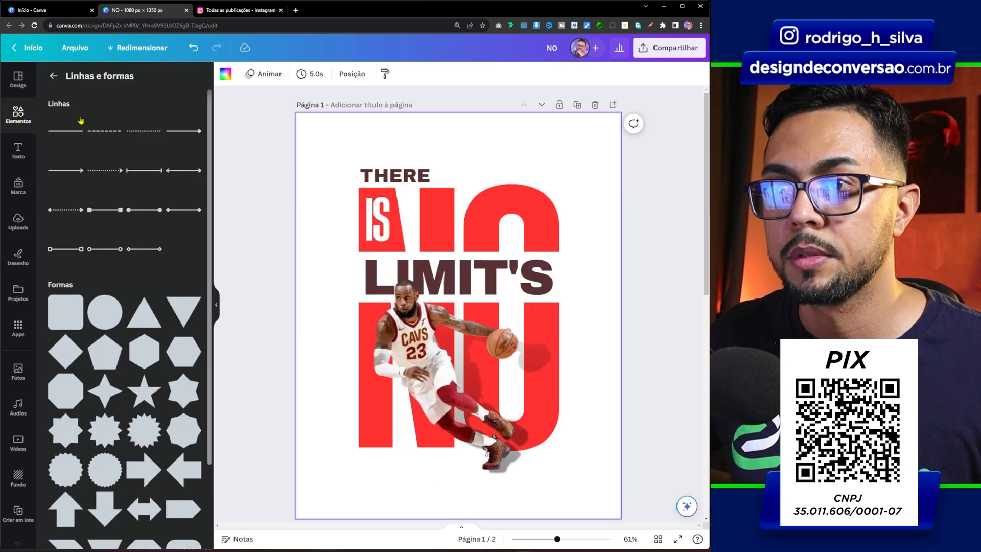
pyautogui.click(12, 122)
pyautogui.click(116, 80)
pyautogui.write('SHADOW')
pyautogui.press('Return')
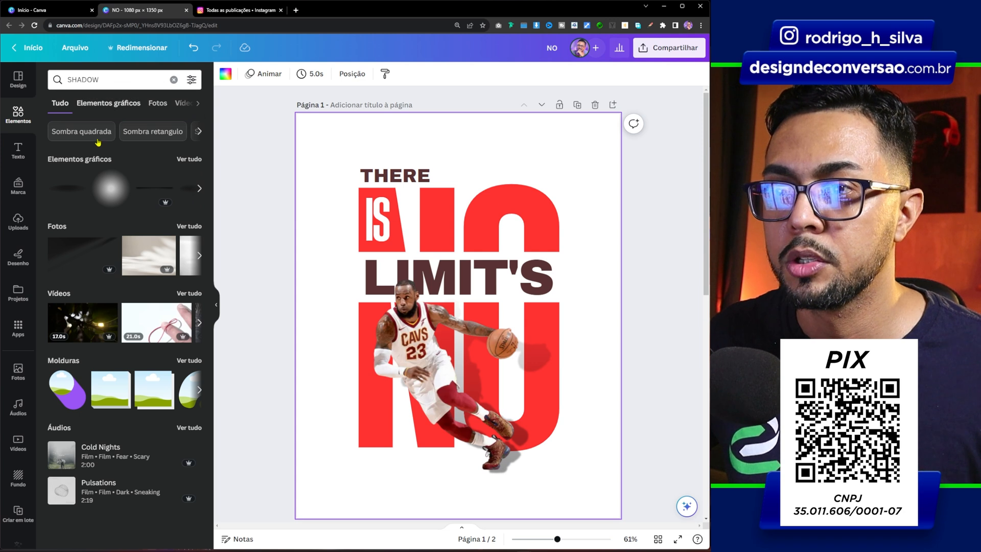
pyautogui.click(198, 159)
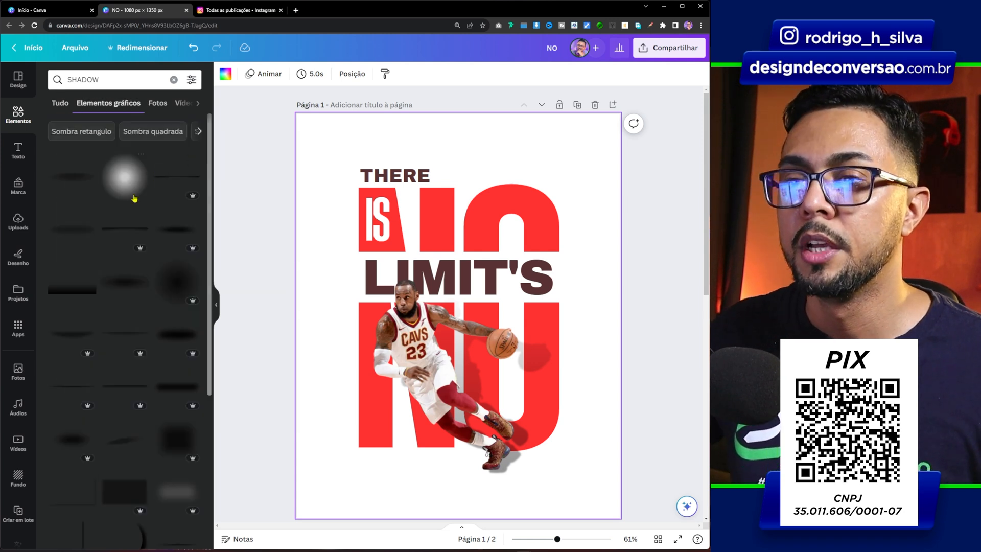
# Insert a soft shadow graphic, rotate it to about -170°, and shrink it to about 353 × 123 px beneath the player's feet
pyautogui.click(118, 445)
pyautogui.moveTo(457, 317); pyautogui.dragTo(458, 432)
pyautogui.moveTo(457, 496); pyautogui.dragTo(479, 296)
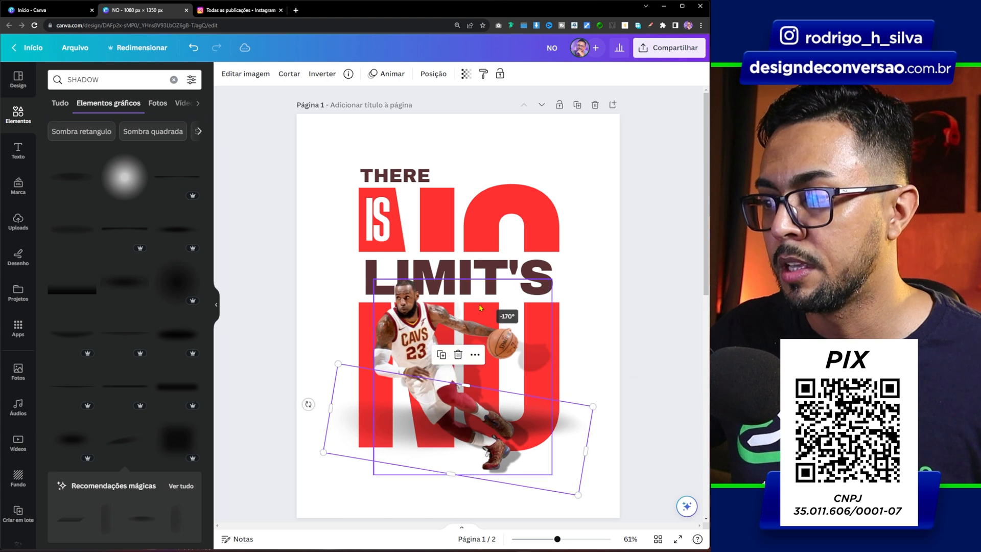
pyautogui.moveTo(592, 407); pyautogui.dragTo(458, 429)
pyautogui.moveTo(397, 443); pyautogui.dragTo(419, 450)
pyautogui.moveTo(451, 478); pyautogui.dragTo(442, 472)
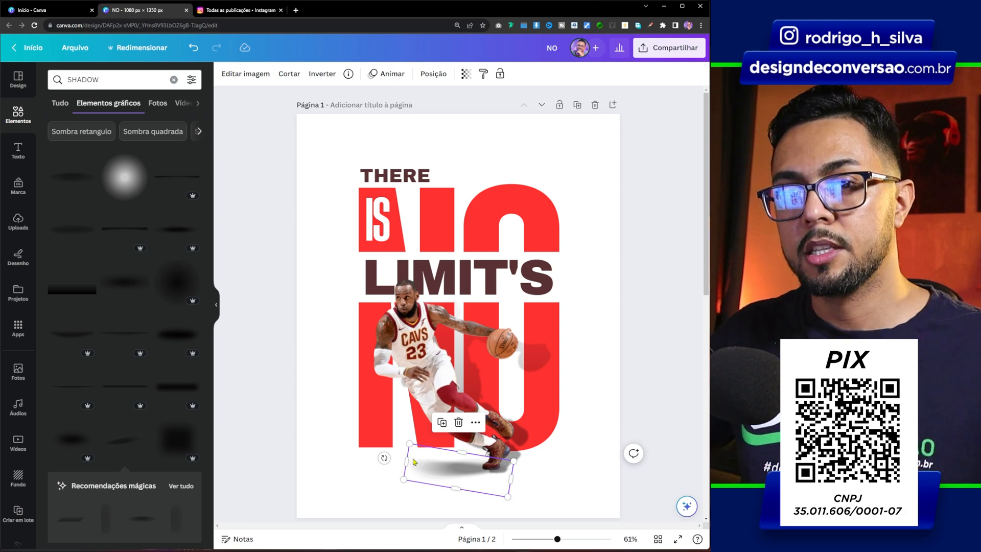
# Move the soft shadow's layer directly below the player cutout in the layer order
pyautogui.click(434, 74)
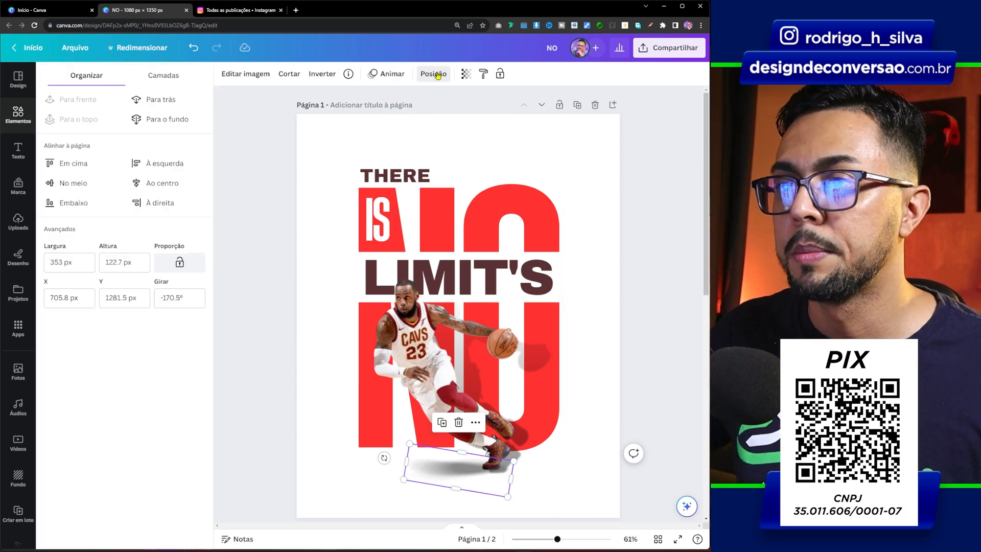
pyautogui.click(163, 77)
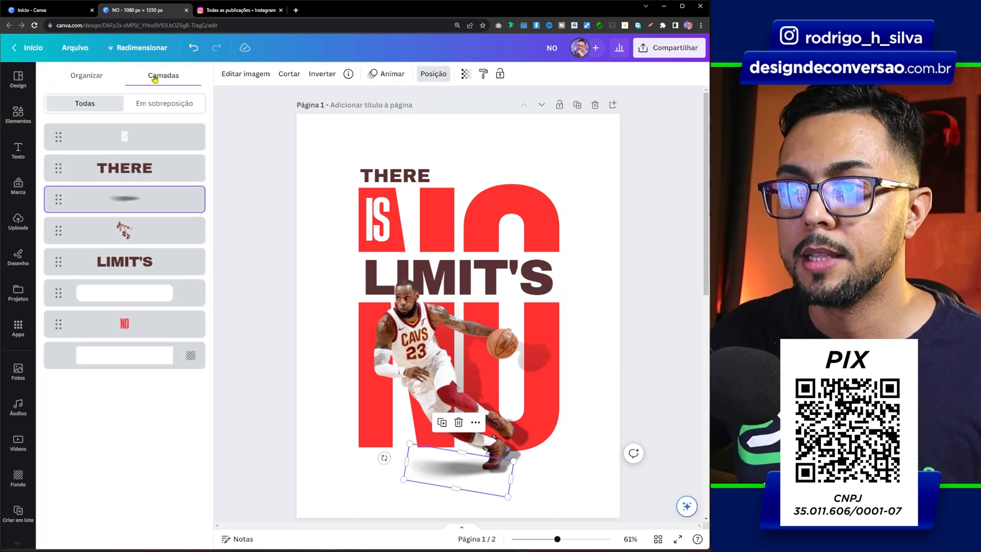
pyautogui.moveTo(125, 199); pyautogui.dragTo(127, 244)
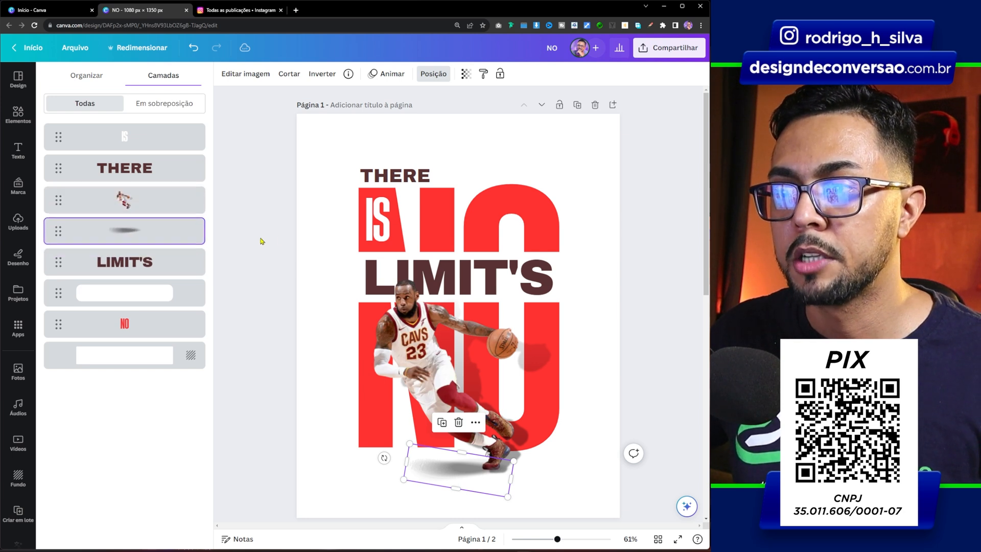
pyautogui.click(266, 236)
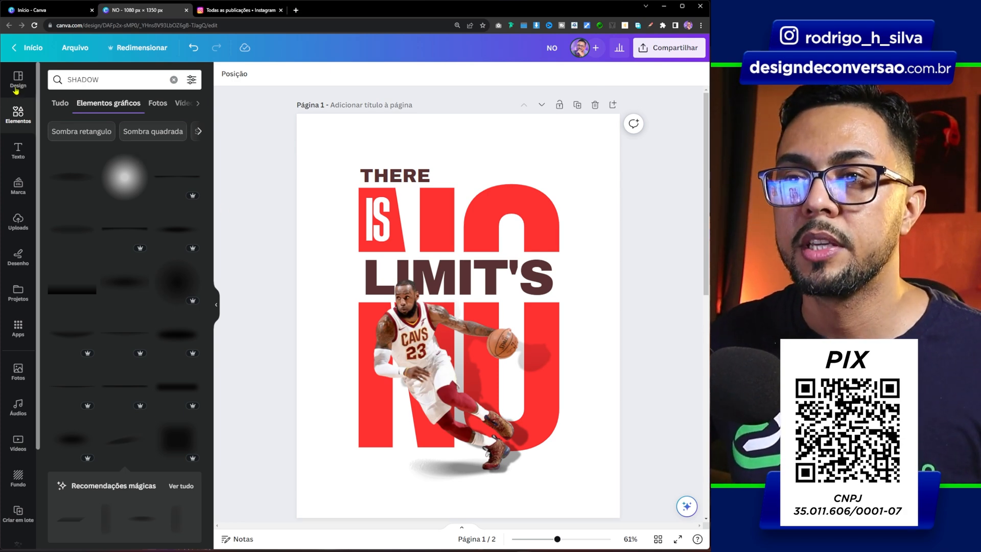
# Search the elements for "BLUR" and insert the orange round blur graphic
pyautogui.click(174, 80)
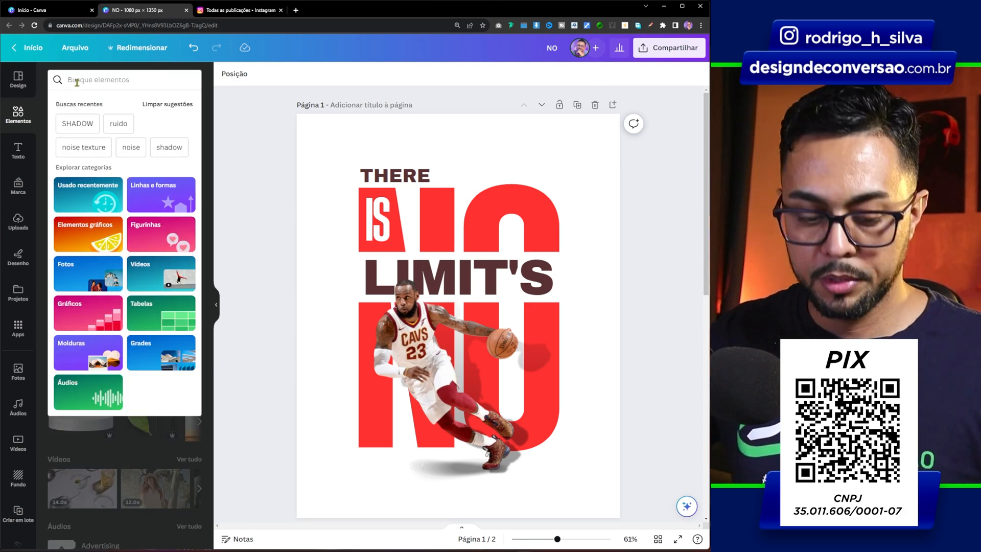
pyautogui.write('BLUR')
pyautogui.press('Return')
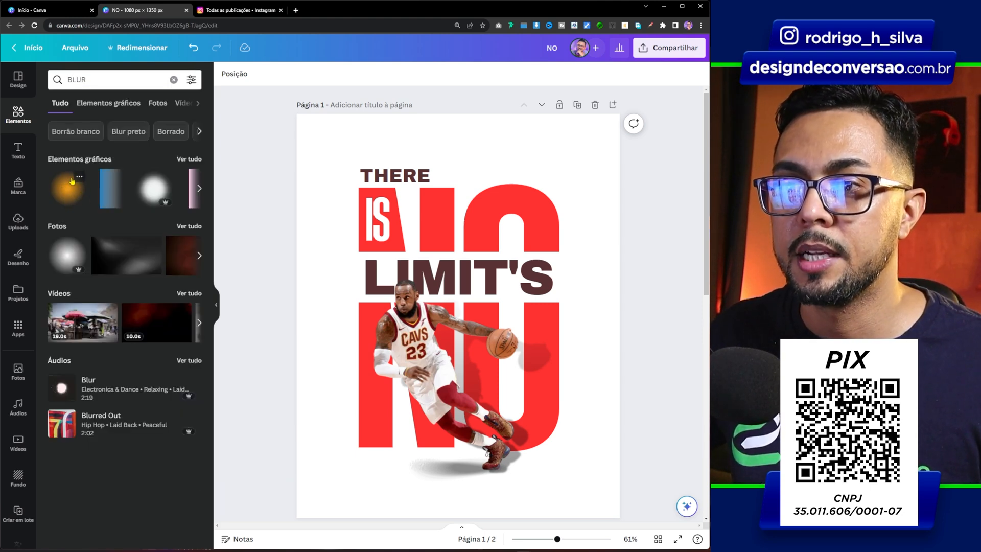
pyautogui.click(63, 189)
# Shrink the orange blur, place it over the player's chest and outstretched arm, and set its transparency to 75
pyautogui.moveTo(487, 285); pyautogui.dragTo(478, 313)
pyautogui.moveTo(514, 279); pyautogui.dragTo(506, 286)
pyautogui.moveTo(453, 345); pyautogui.dragTo(448, 341)
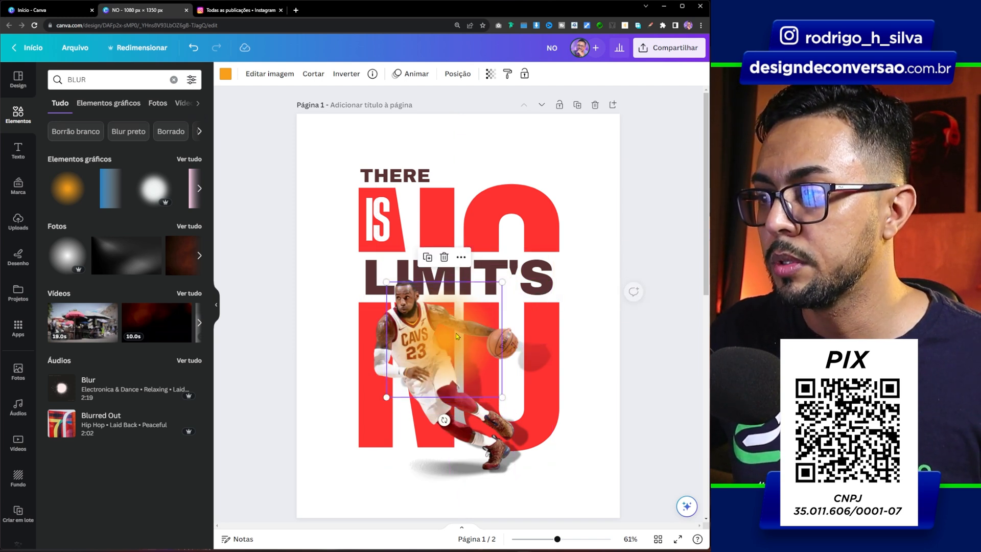
pyautogui.click(489, 74)
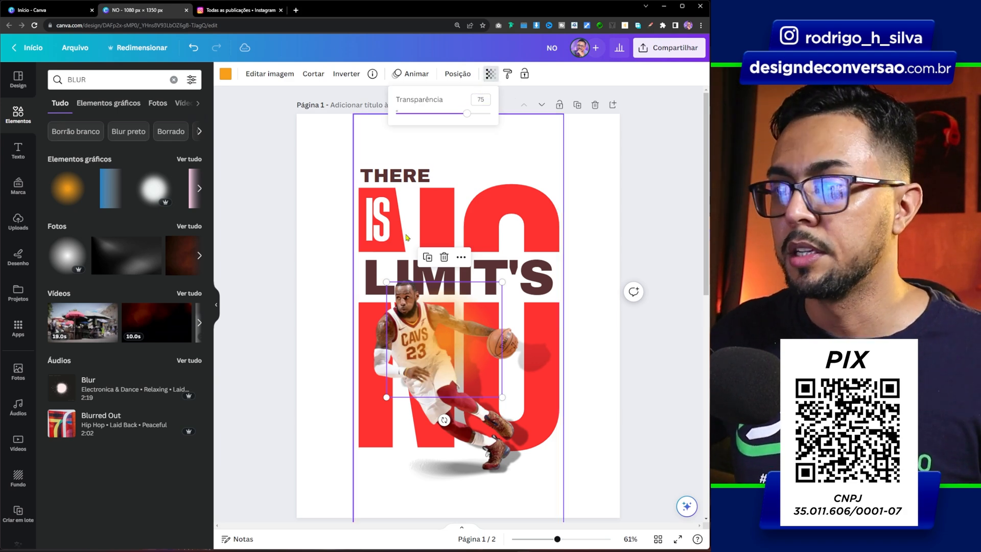
pyautogui.click(451, 484)
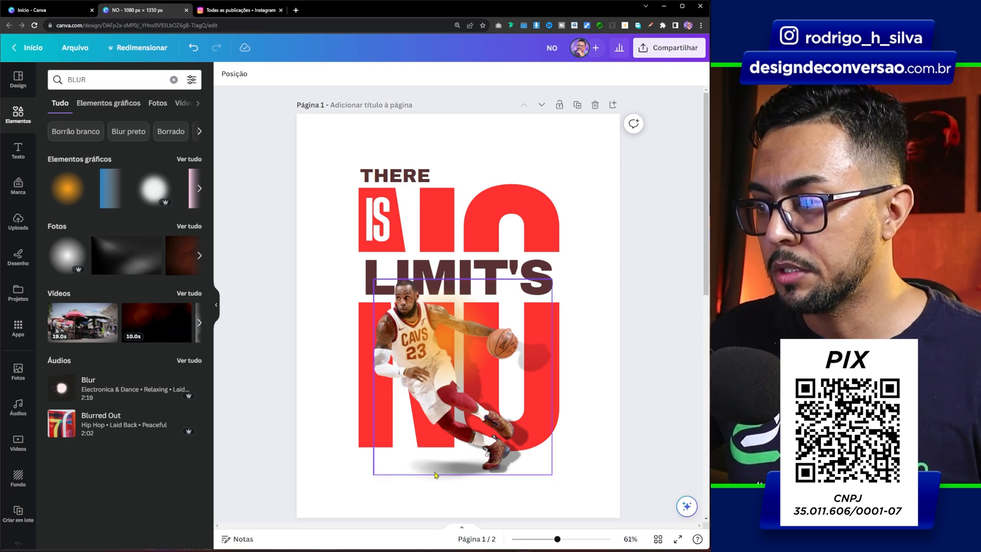
pyautogui.click(434, 476)
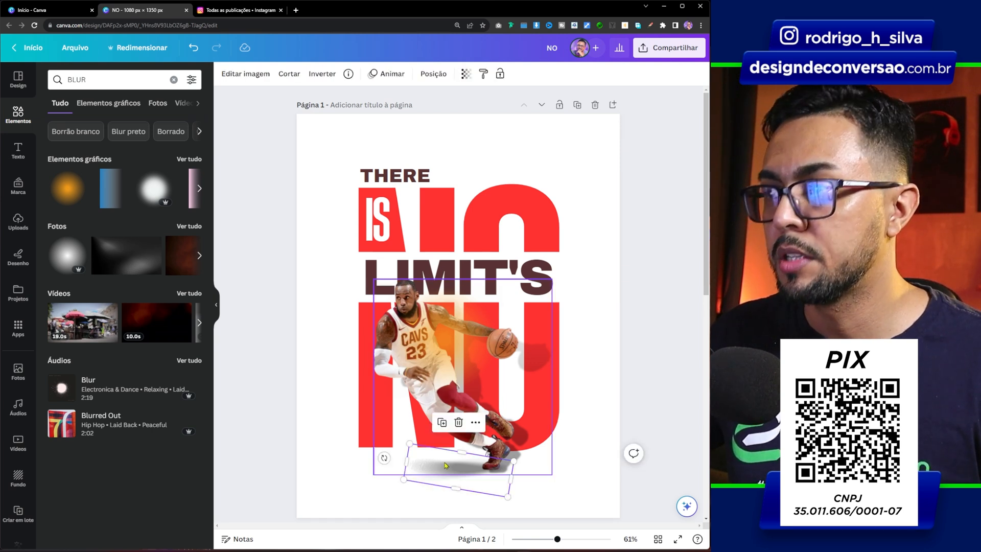
pyautogui.click(466, 75)
pyautogui.click(274, 256)
pyautogui.click(267, 256)
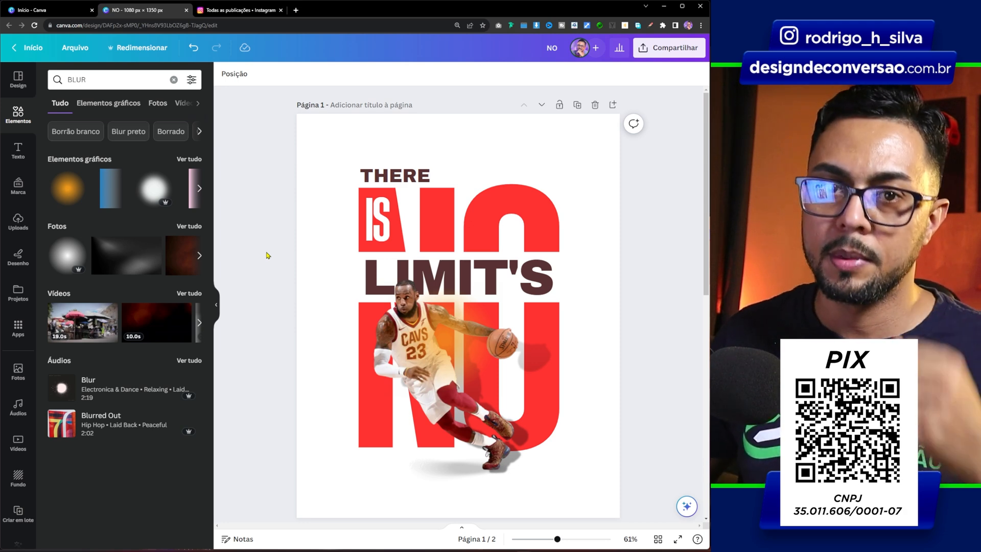
# Search the elements for "RUIDO" and insert the plain light-grey noise texture from the photo results
pyautogui.click(112, 80)
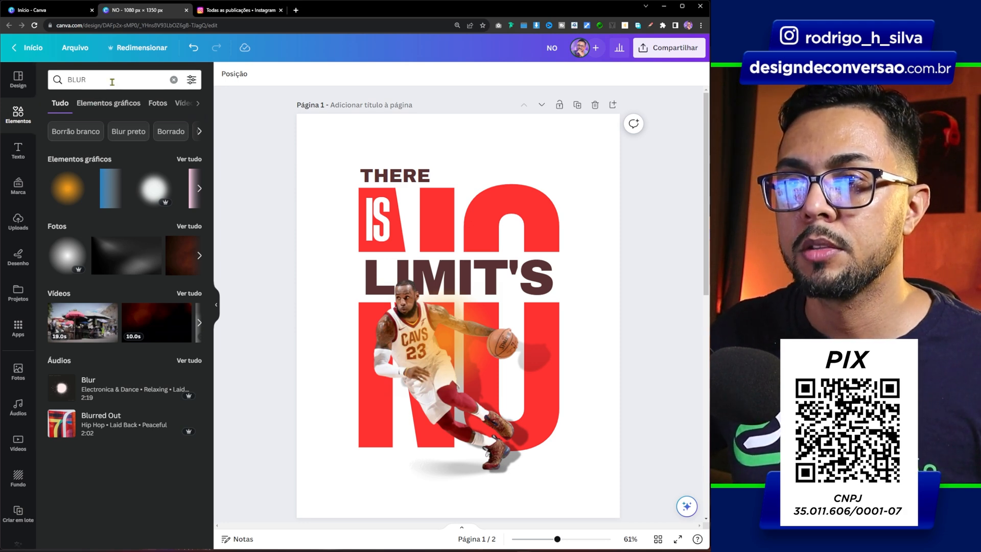
pyautogui.write('RUIDO')
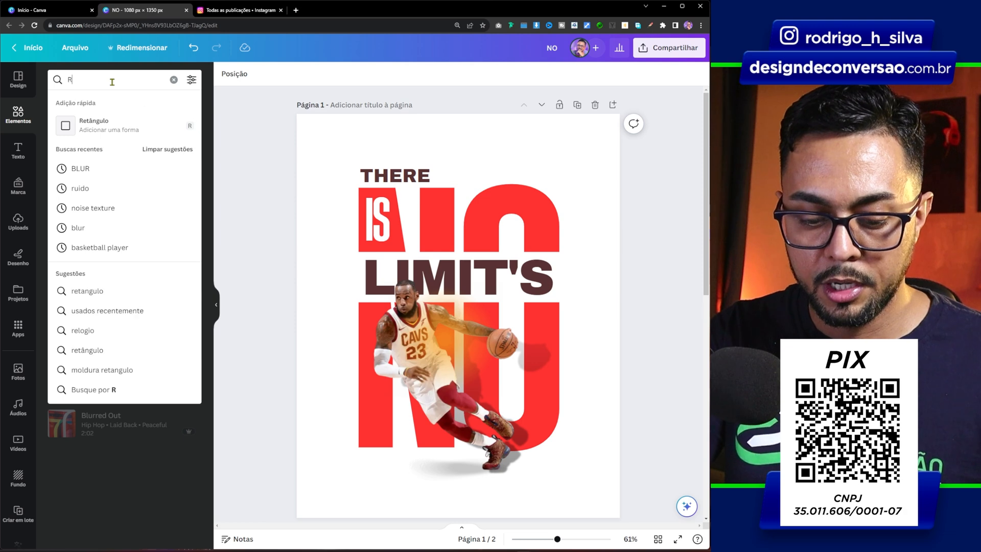
pyautogui.press('Return')
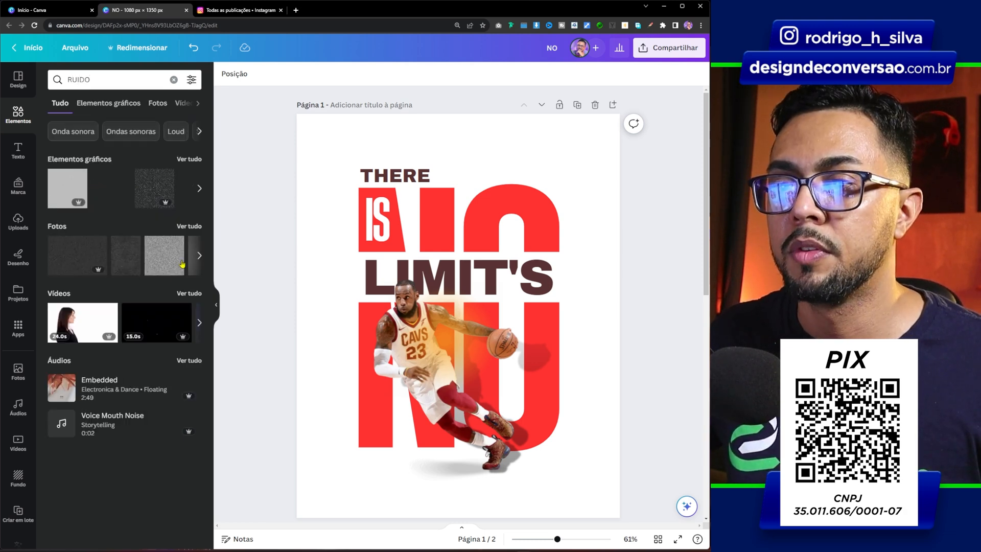
pyautogui.click(201, 226)
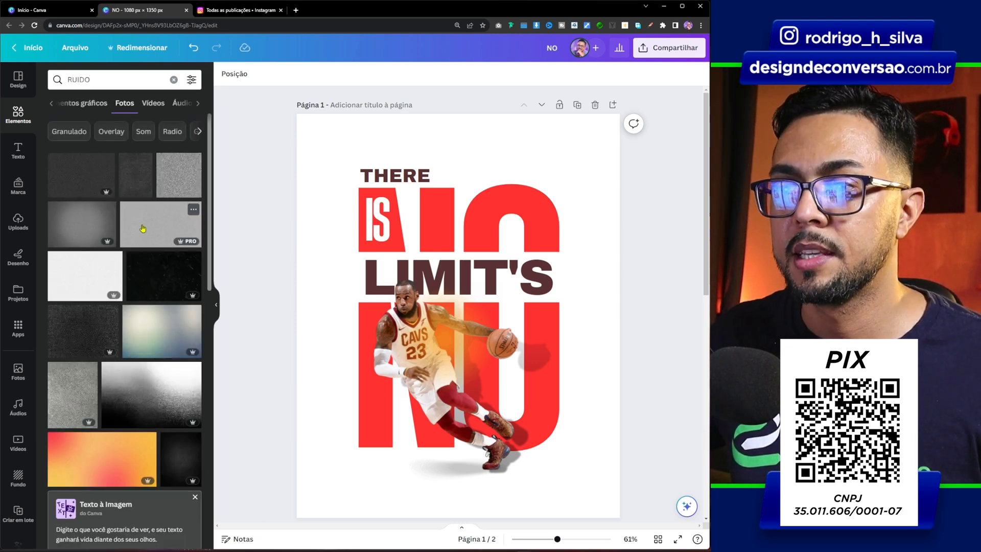
pyautogui.click(143, 229)
# Fit the noise texture to the full page width at the page's upper edge and bring its layer to the front
pyautogui.moveTo(476, 272); pyautogui.dragTo(444, 143)
pyautogui.click(433, 73)
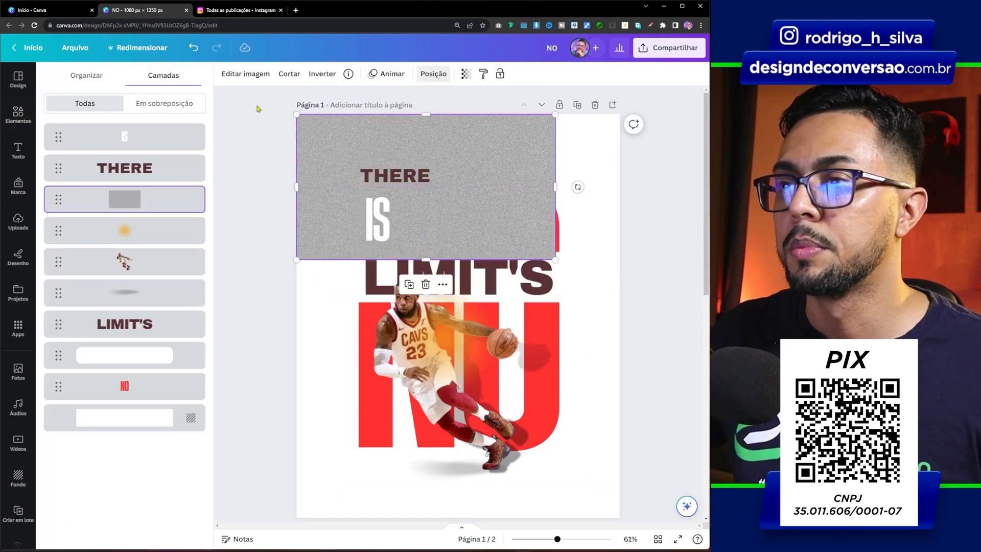
pyautogui.moveTo(152, 199); pyautogui.dragTo(149, 134)
pyautogui.moveTo(556, 259); pyautogui.dragTo(619, 296)
# Stack two copies of the noise texture below the first to cover the whole page, and group all three
pyautogui.keyDown('alt'); pyautogui.moveTo(456, 156); pyautogui.dragTo(484, 510); pyautogui.keyUp('alt')
pyautogui.keyDown('shift'); pyautogui.click(432, 352); pyautogui.keyUp('shift')
pyautogui.keyDown('shift'); pyautogui.click(418, 274); pyautogui.keyUp('shift')
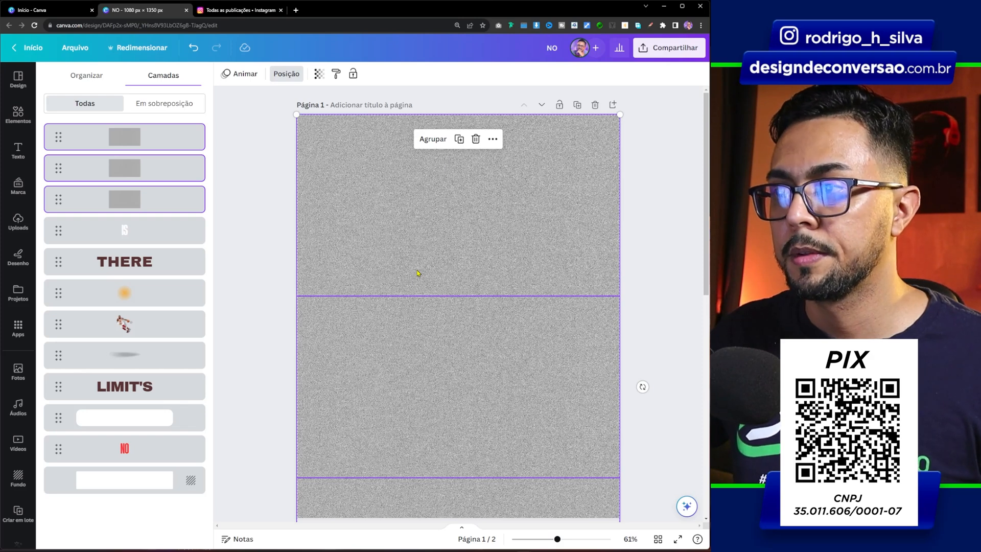
pyautogui.click(434, 143)
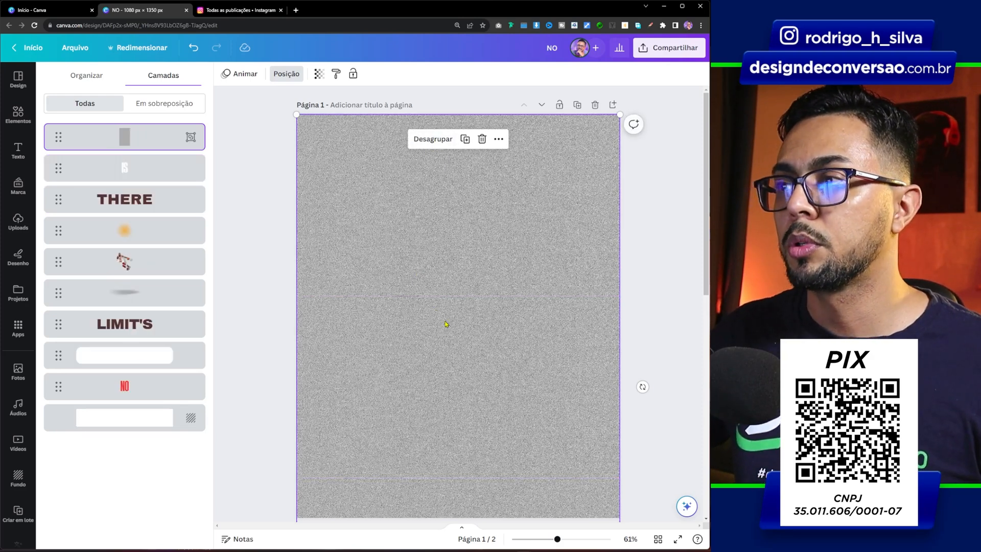
# Set the grouped noise texture's transparency to 10
pyautogui.click(320, 74)
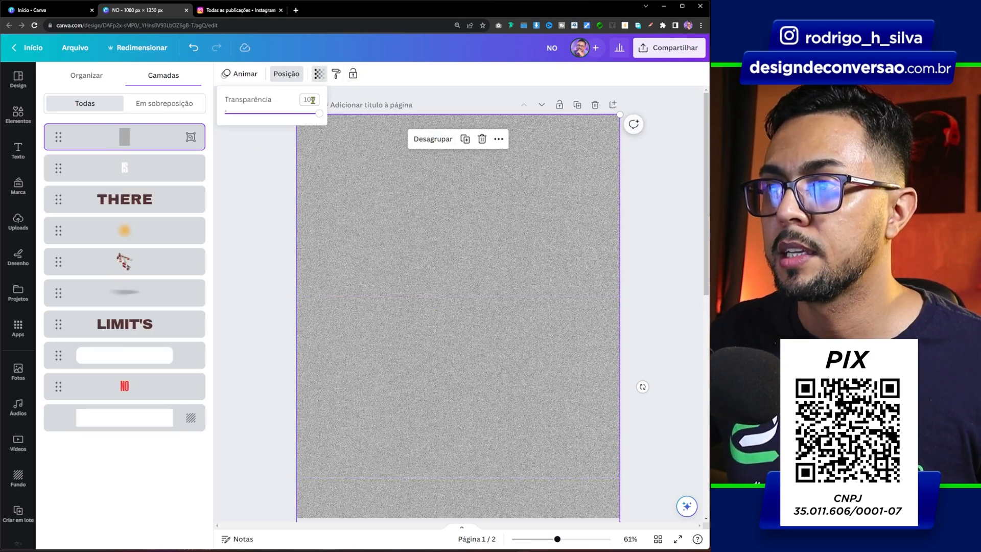
pyautogui.write('10')
pyautogui.press('Return')
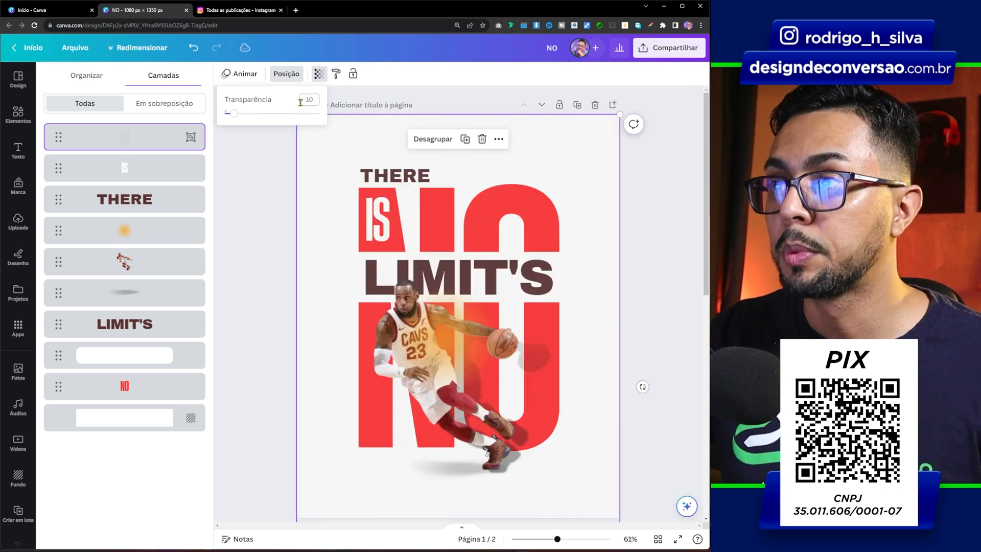
pyautogui.click(245, 238)
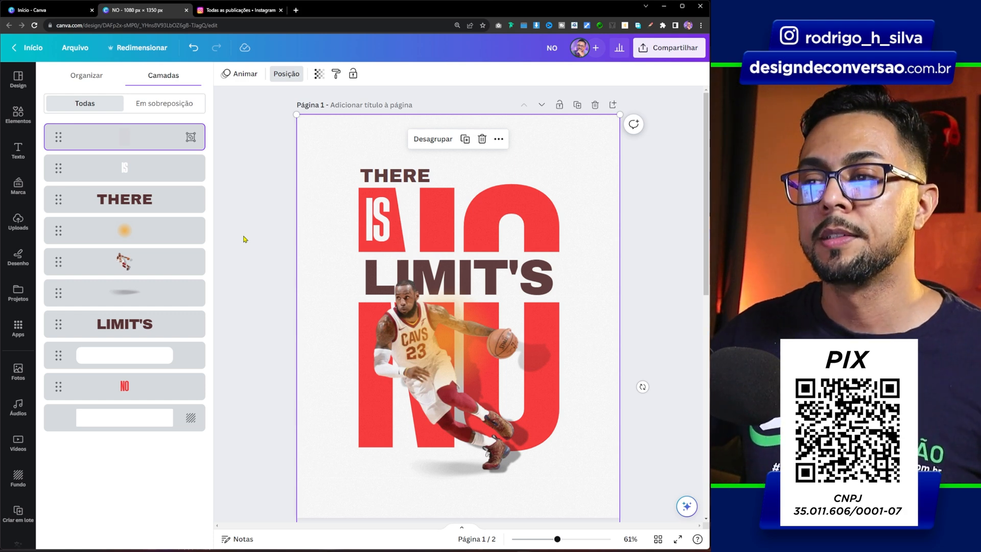
pyautogui.click(245, 238)
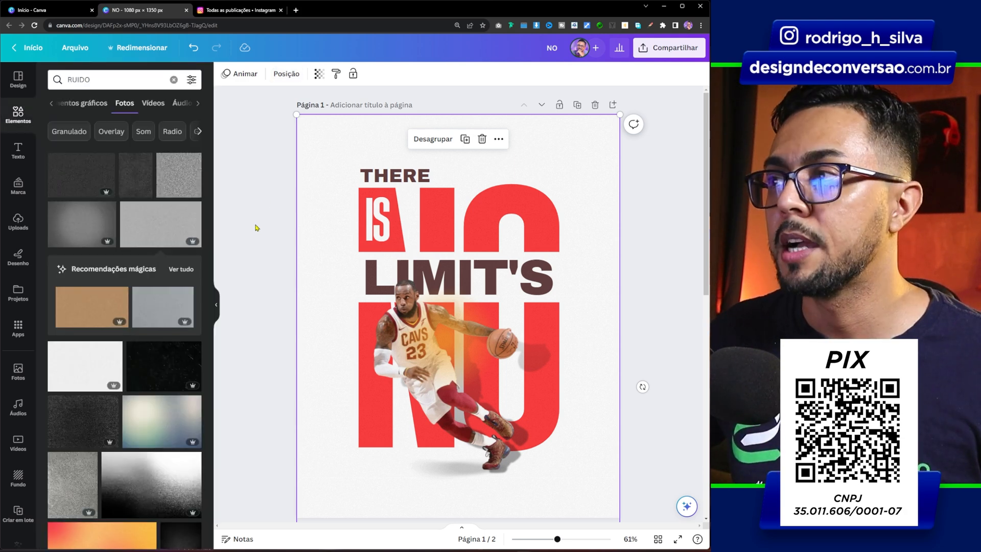
# Find the copy option among the sharing choices and copy page 1 to the clipboard as an image
pyautogui.click(668, 46)
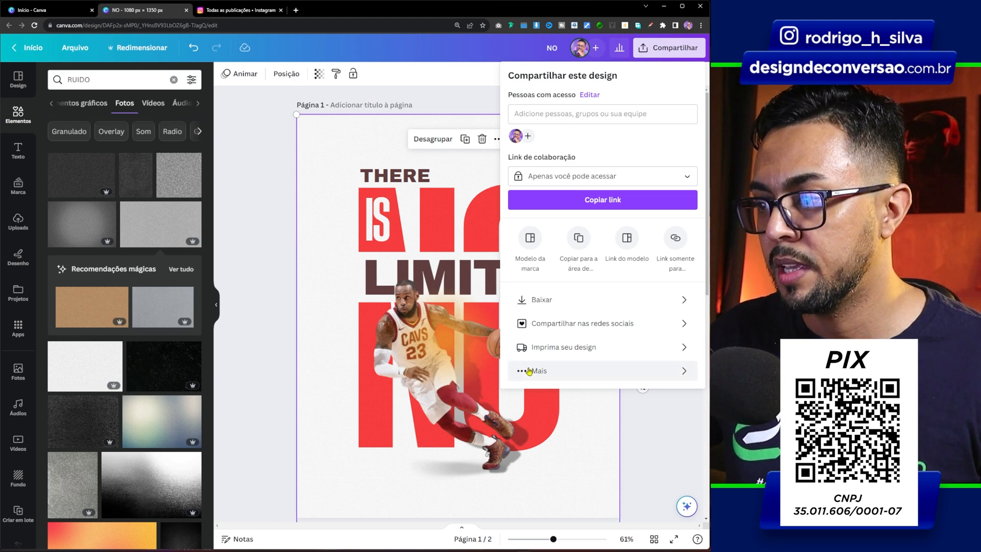
pyautogui.click(552, 377)
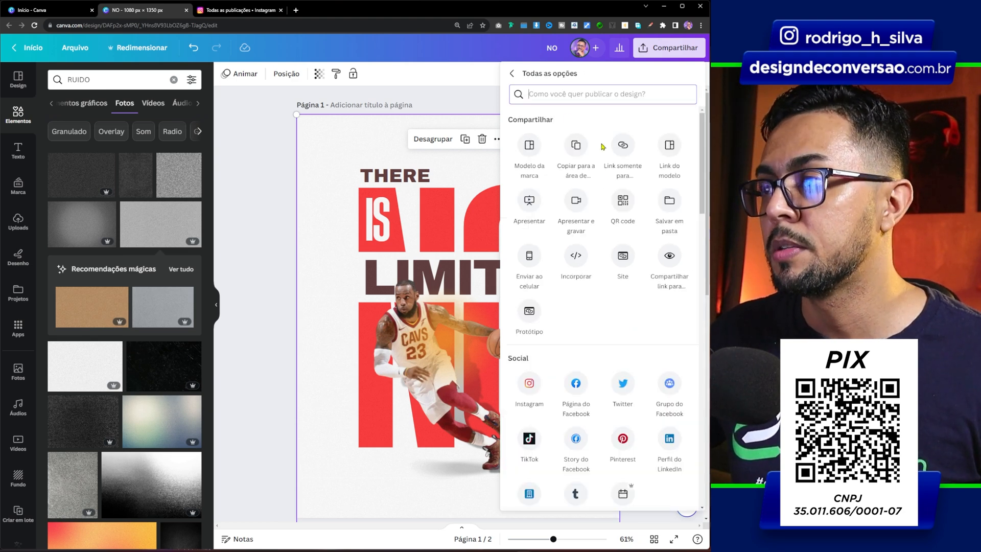
pyautogui.write('COPI')
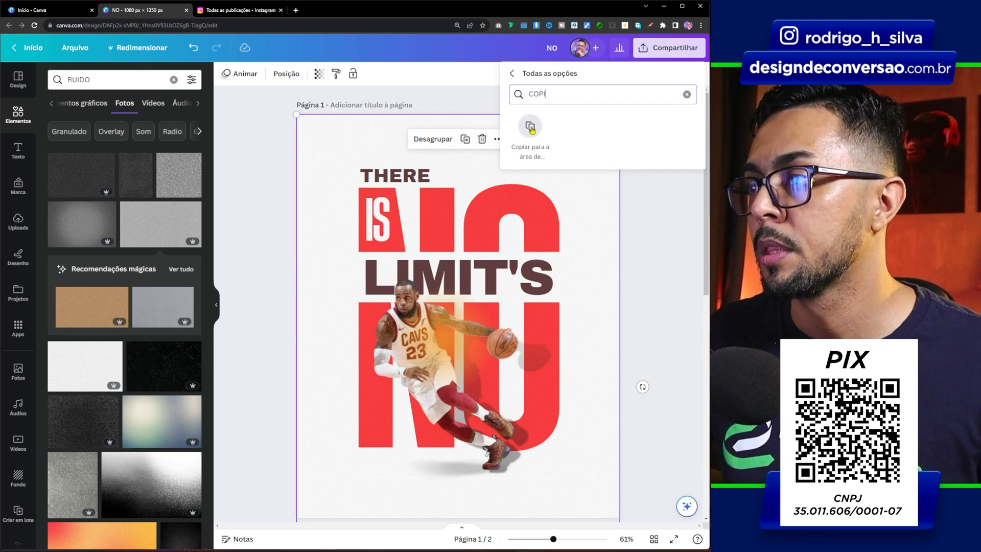
pyautogui.click(531, 129)
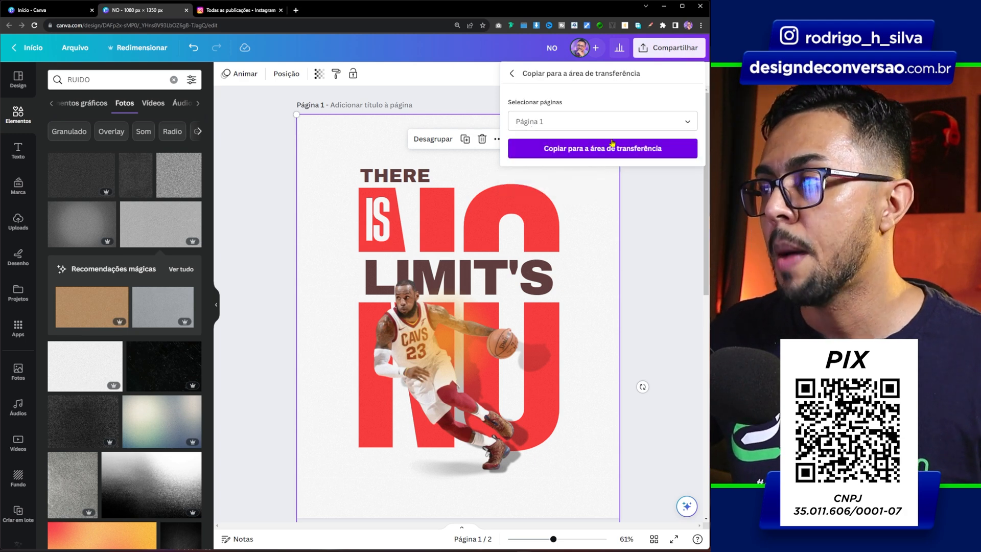
pyautogui.click(605, 151)
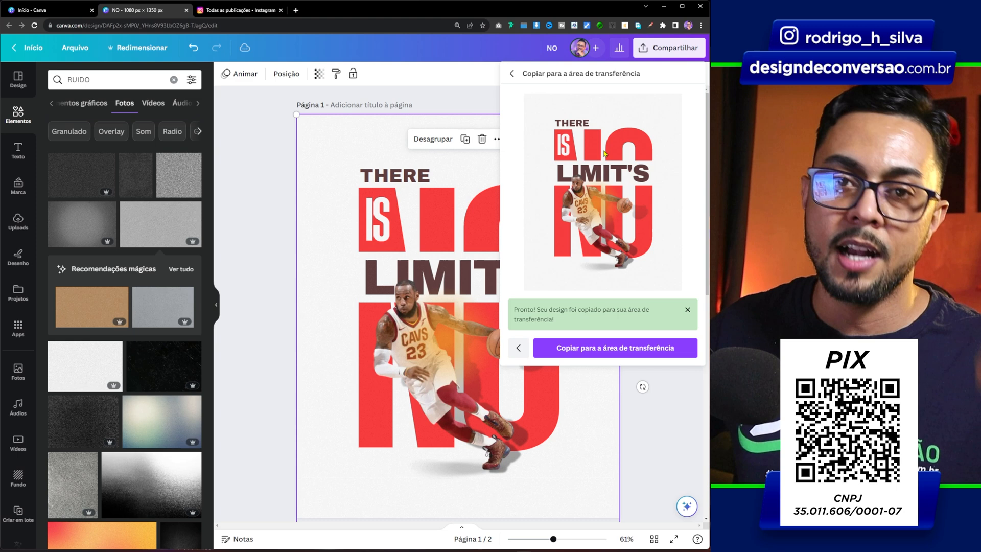
# Add a blank third page at the end of the design and paste the copied poster image onto it
pyautogui.click(237, 285)
pyautogui.scroll(-1, 479, 488)
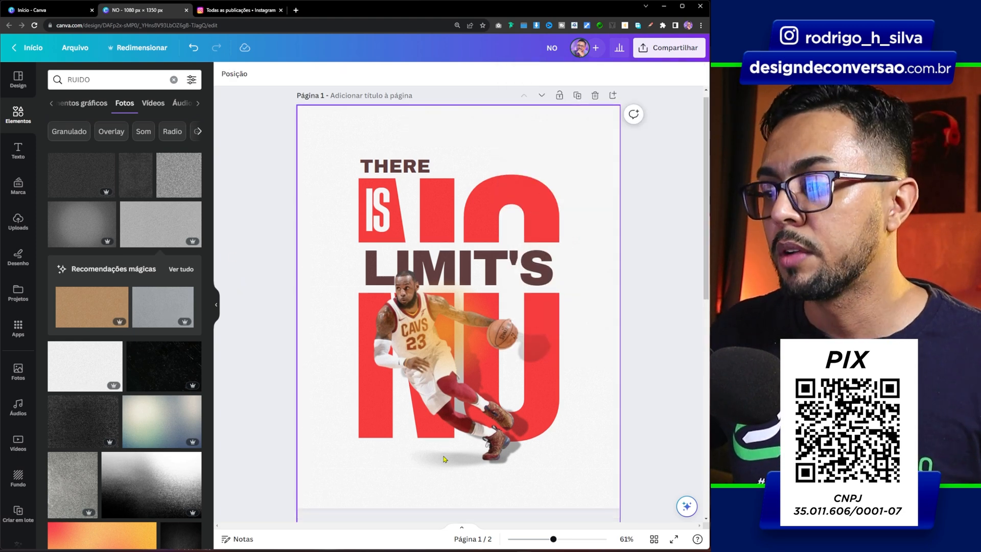
pyautogui.scroll(-8, 628, 209)
pyautogui.click(449, 497)
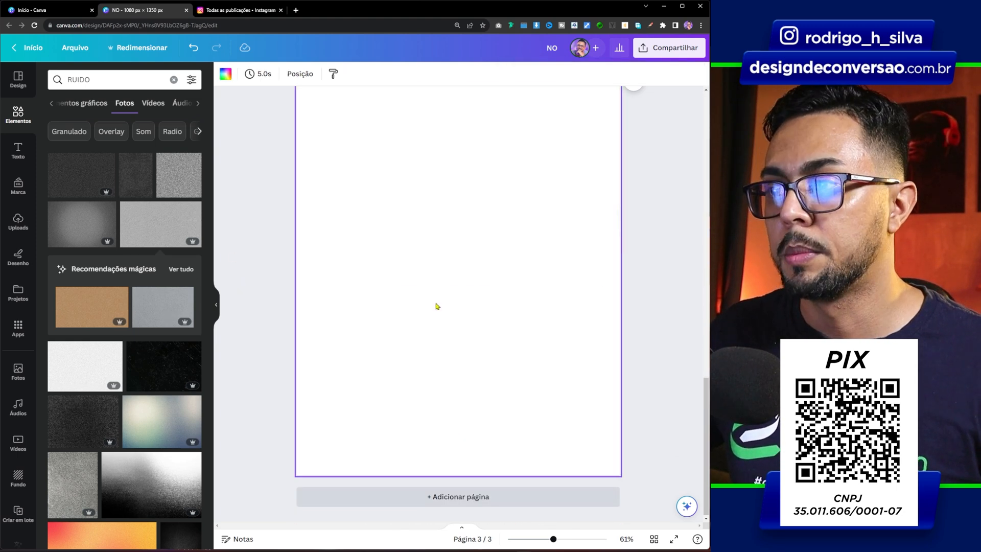
pyautogui.hotkey('ctrl', 'v')
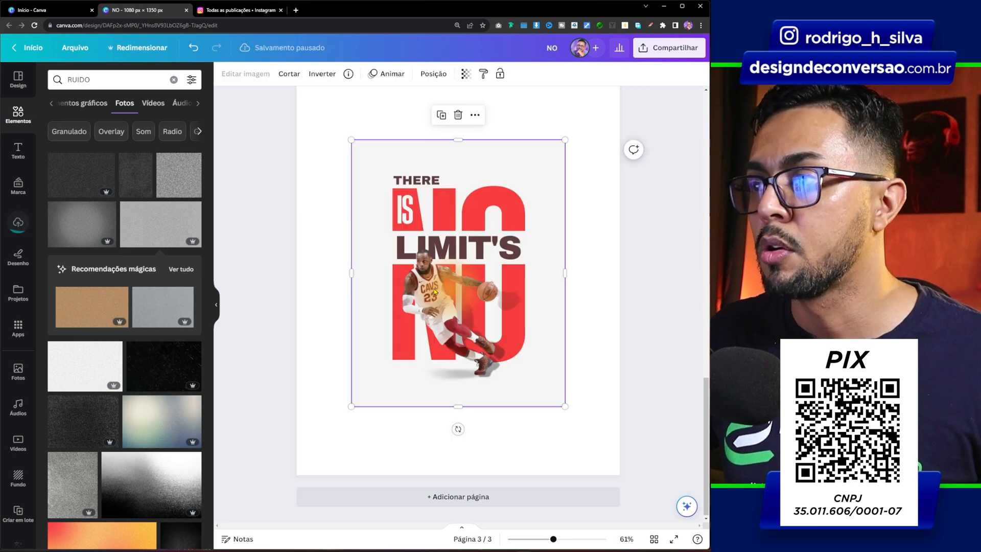
# Set the pasted poster image as the background of page 3
pyautogui.scroll(1, 444, 214)
pyautogui.rightClick(436, 261)
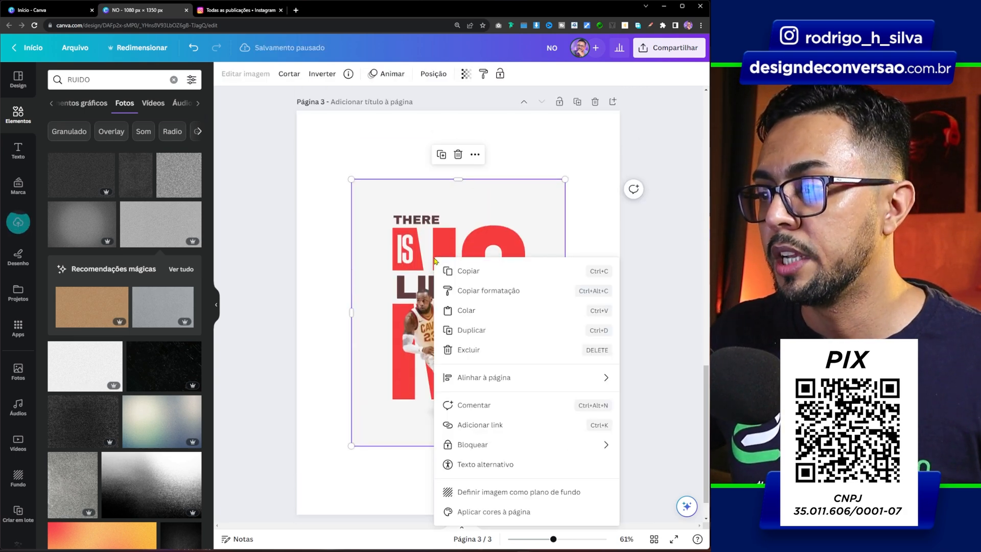
pyautogui.click(472, 492)
pyautogui.click(315, 217)
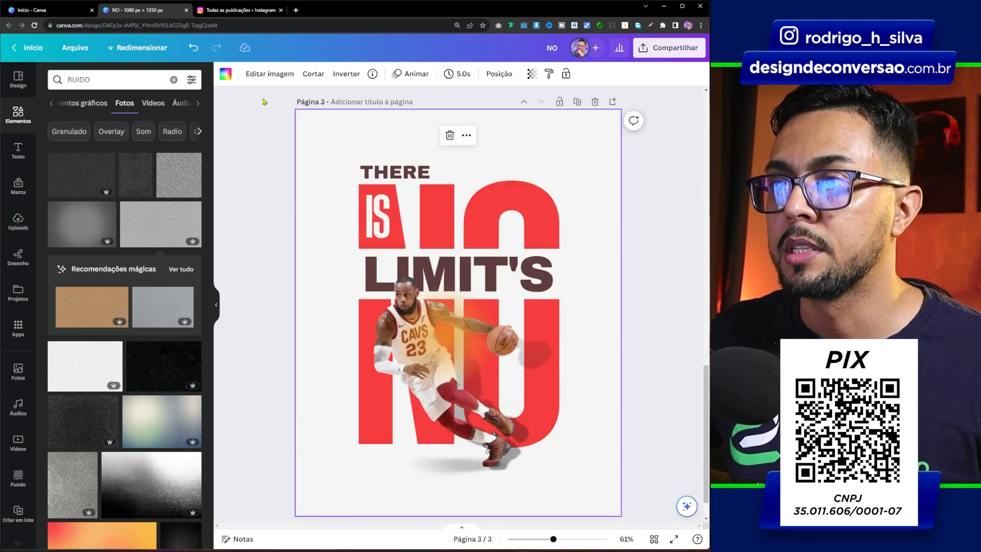
# Open all image adjustments for the page 3 background and set its vignette (Vinheta) to 34
pyautogui.click(257, 77)
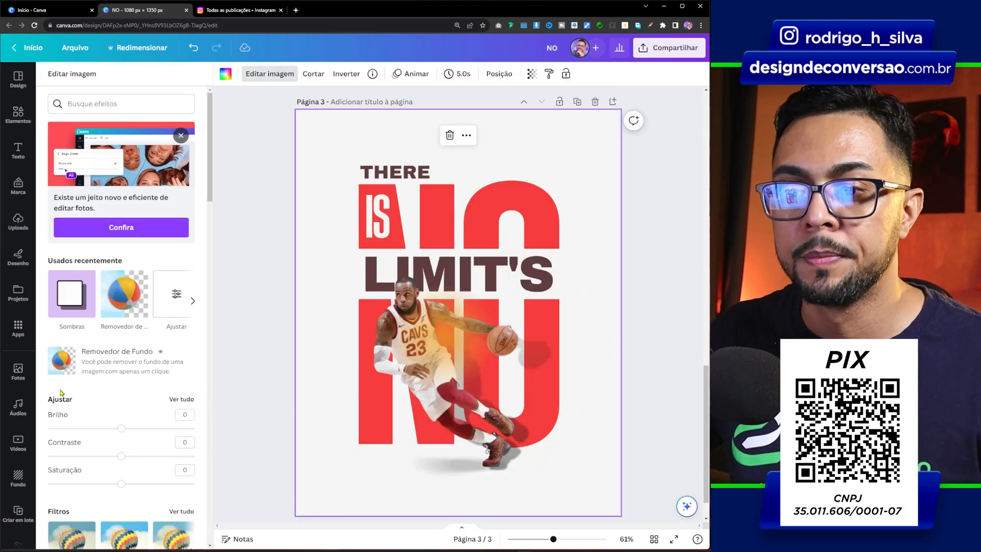
pyautogui.click(182, 399)
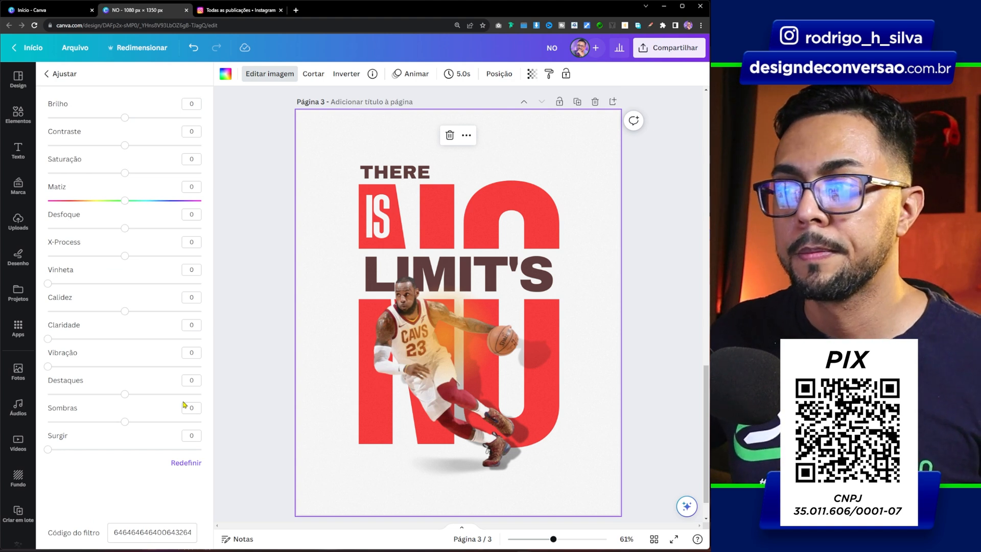
pyautogui.moveTo(57, 285); pyautogui.dragTo(105, 288)
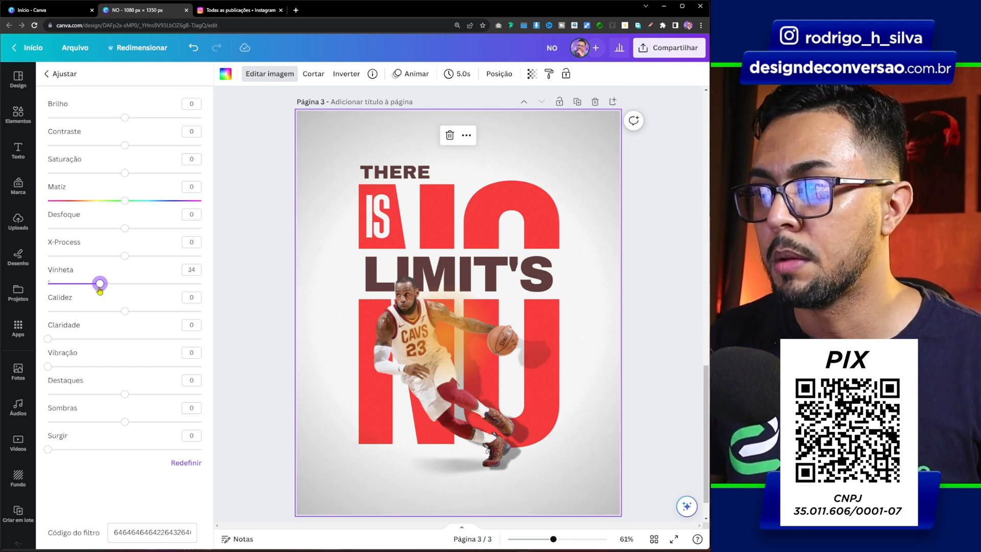
# Sharpen the background image by setting Desfoque to -19 and Claridade to 37
pyautogui.click(125, 230)
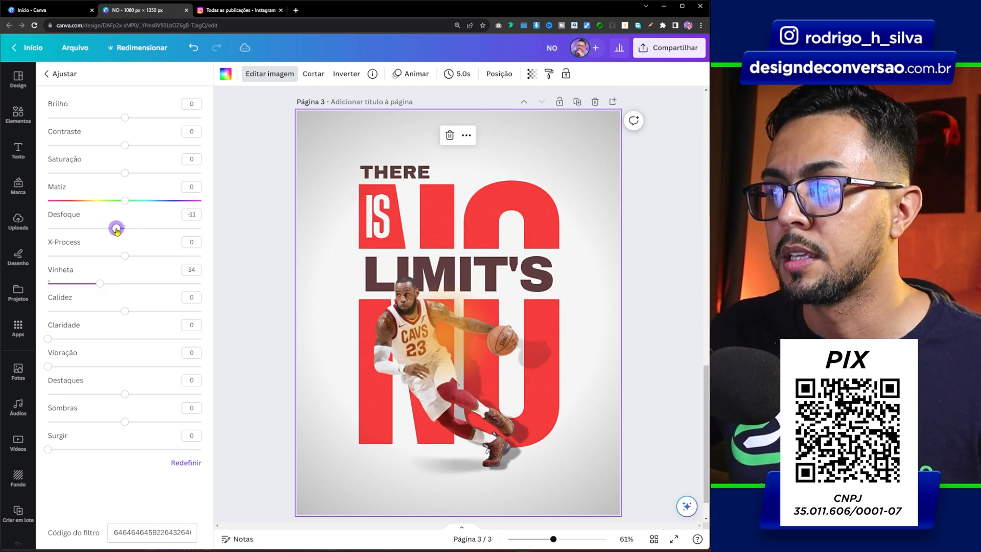
pyautogui.moveTo(116, 230); pyautogui.dragTo(110, 229)
pyautogui.moveTo(48, 339); pyautogui.dragTo(66, 339)
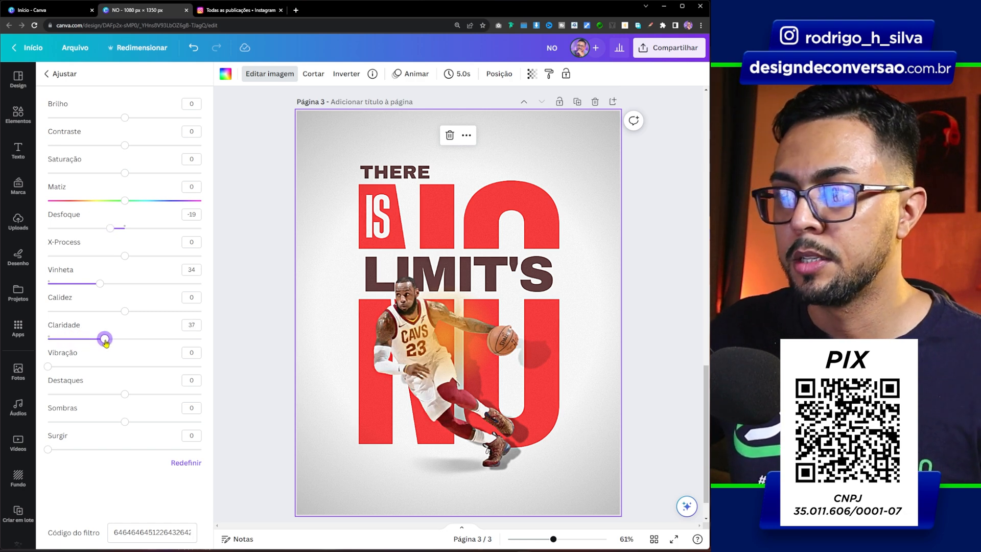
pyautogui.click(278, 307)
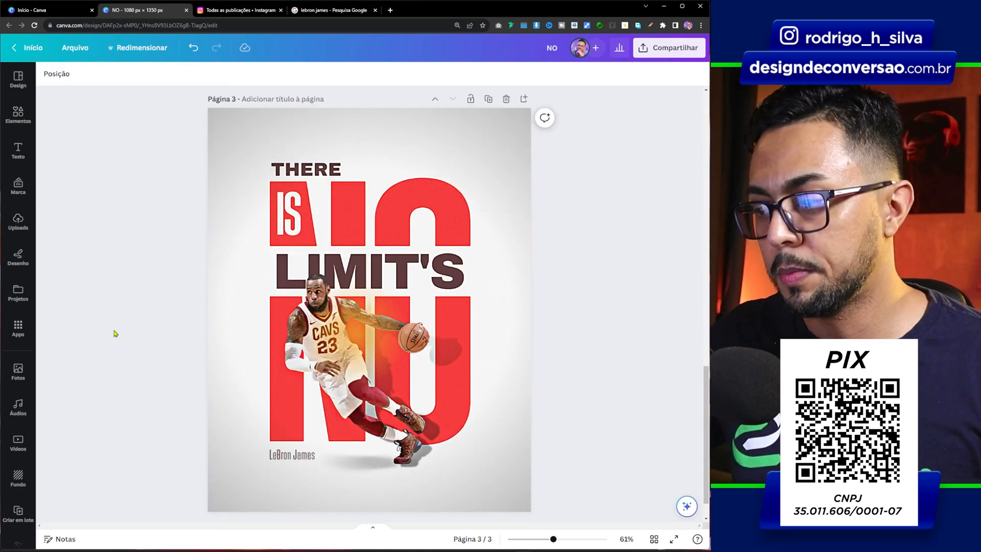
# Compare the finished poster on page 3 with the reference poster in the Instagram post
pyautogui.moveTo(554, 540); pyautogui.dragTo(555, 540)
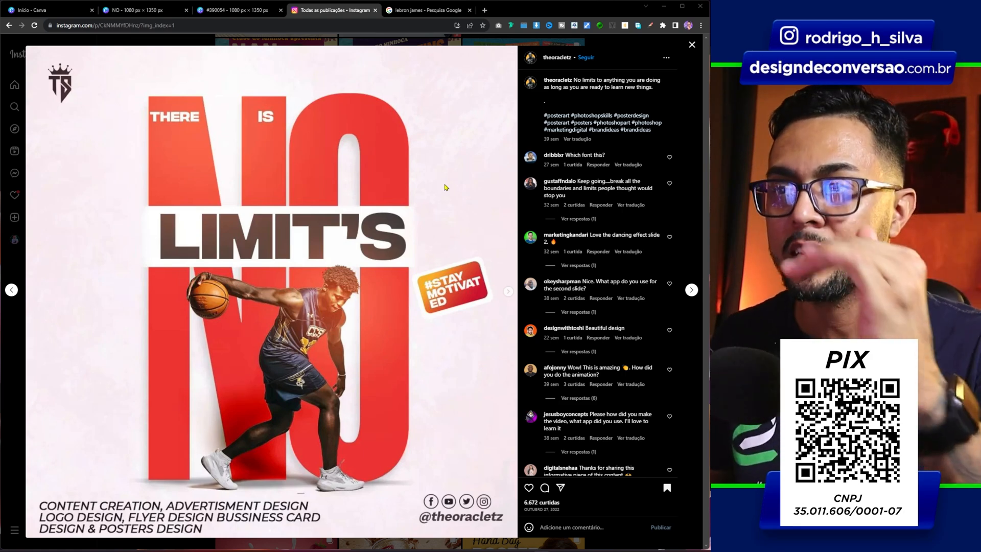
pyautogui.click(164, 17)
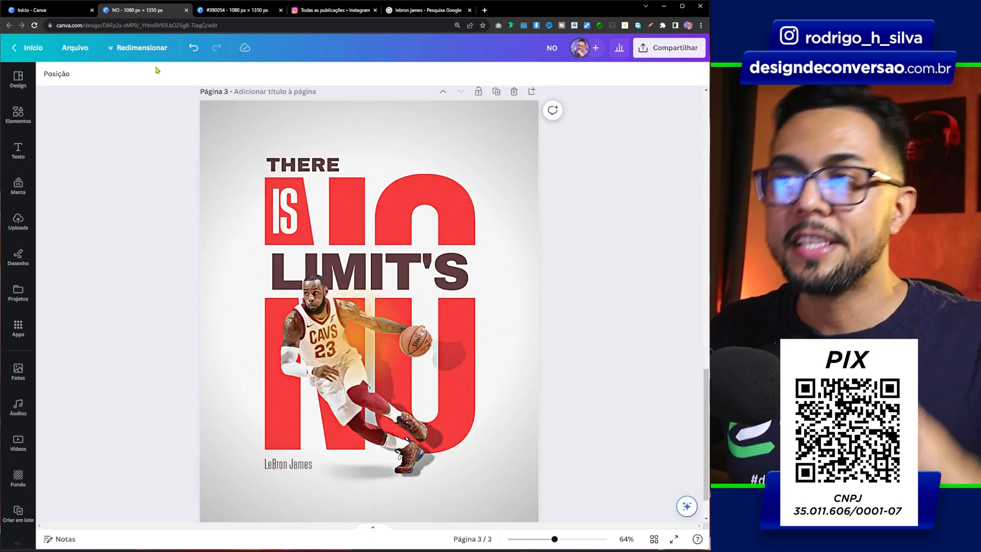
pyautogui.click(337, 10)
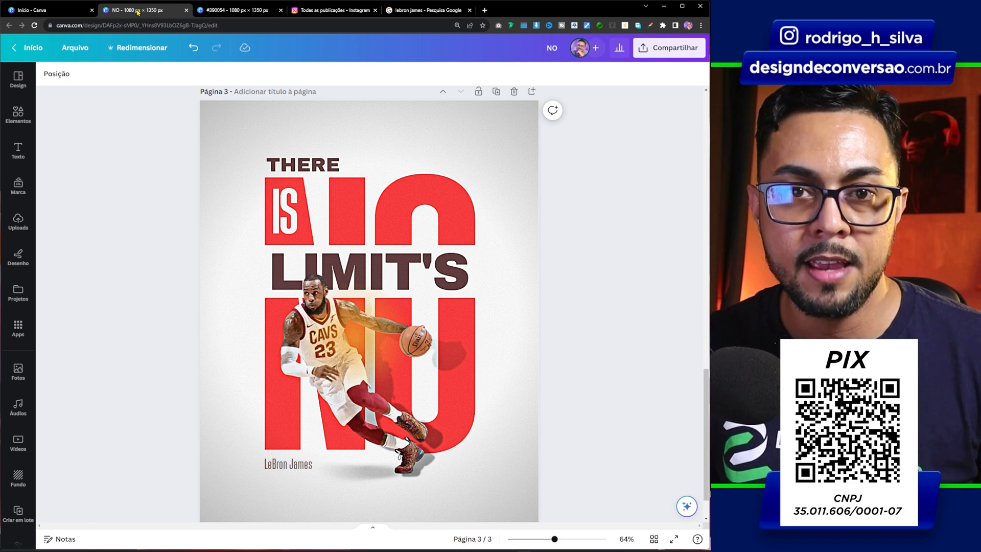
# Switch to the #390054 design and examine the athlete poster variations on pages 5 to 8
pyautogui.hotkey('ctrl', 'Tab')
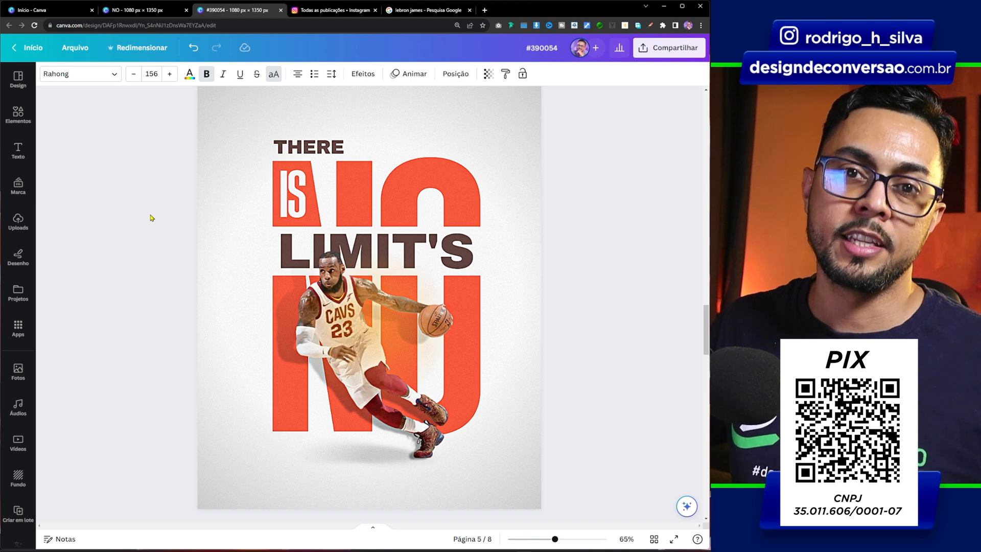
pyautogui.scroll(-8, 152, 218)
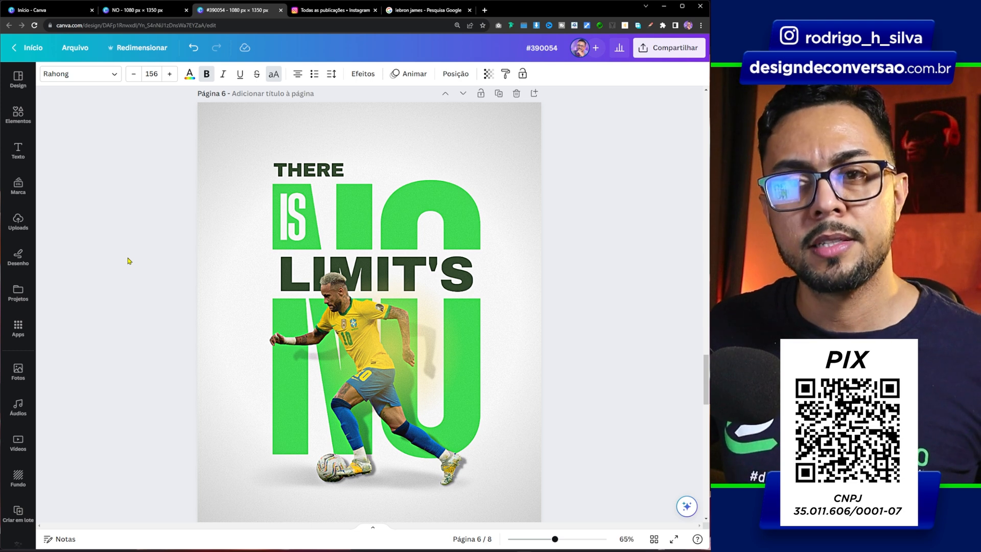
pyautogui.scroll(-8, 129, 261)
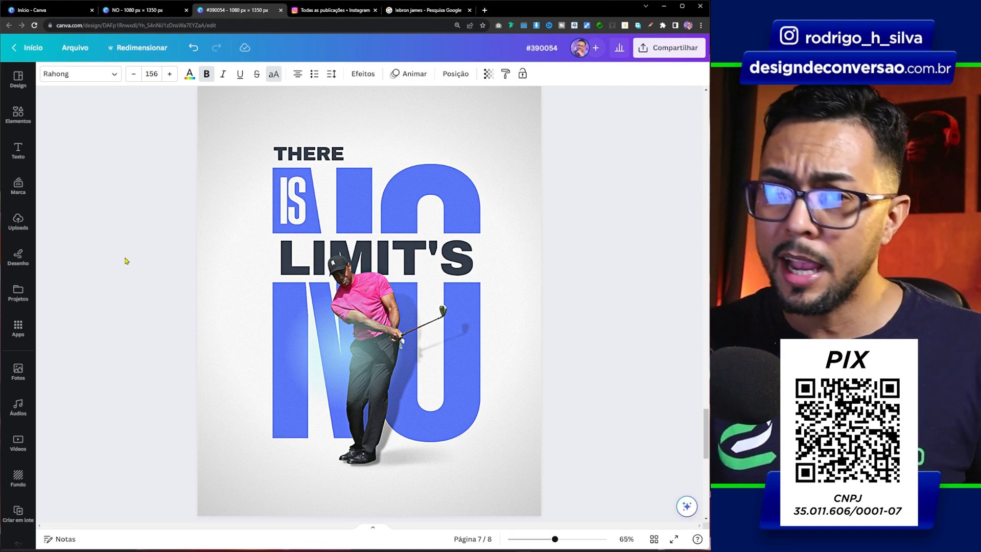
pyautogui.scroll(-5, 127, 258)
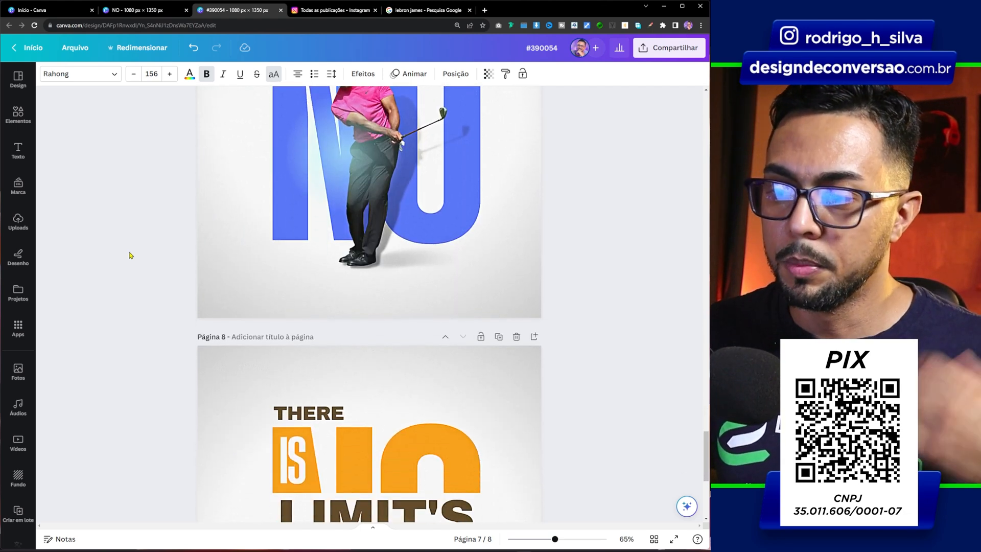
pyautogui.scroll(-3, 129, 255)
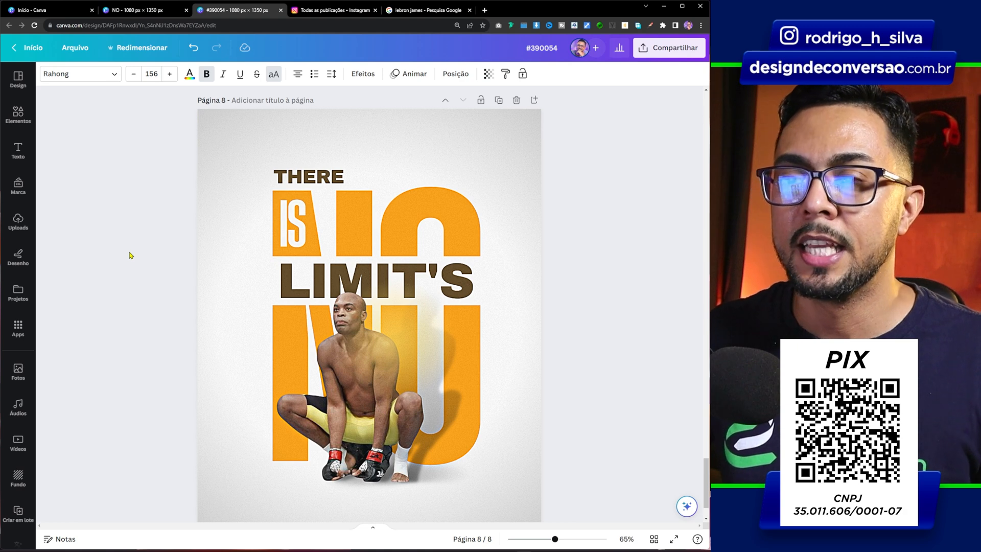